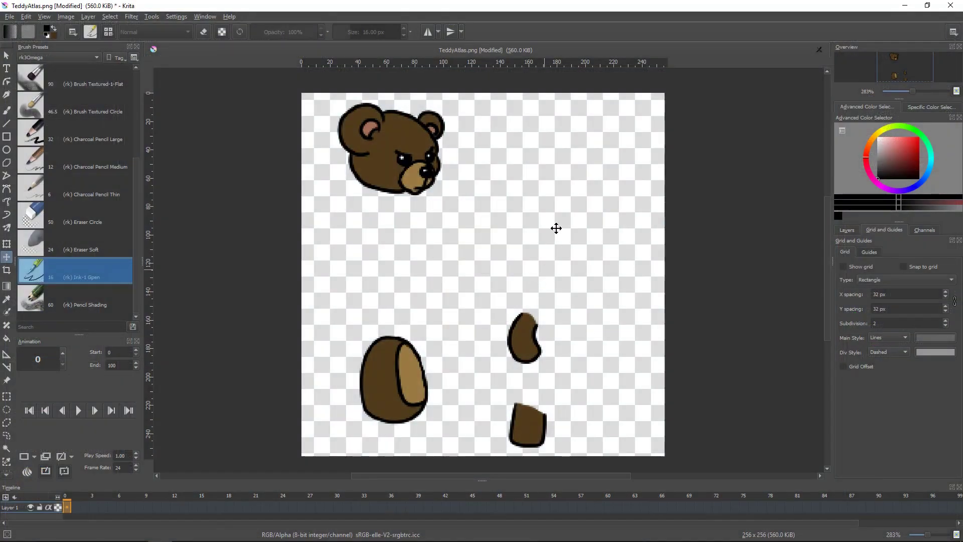
- Switch from the Move tool to the Freehand Brush on TeddyAtlas.png
key(b)
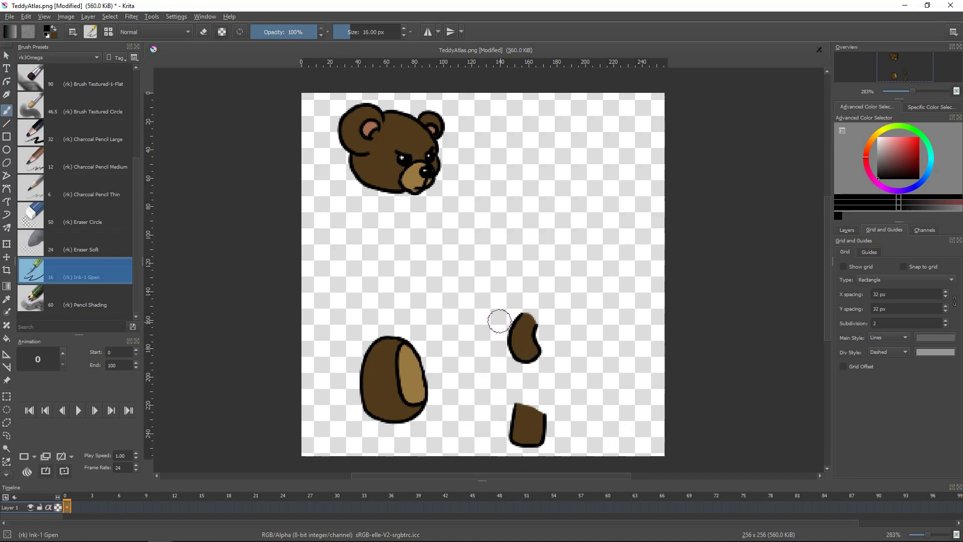
- Add a new scene tab with a Node2D root renamed 'CharacterRig'
key(alt+Tab)
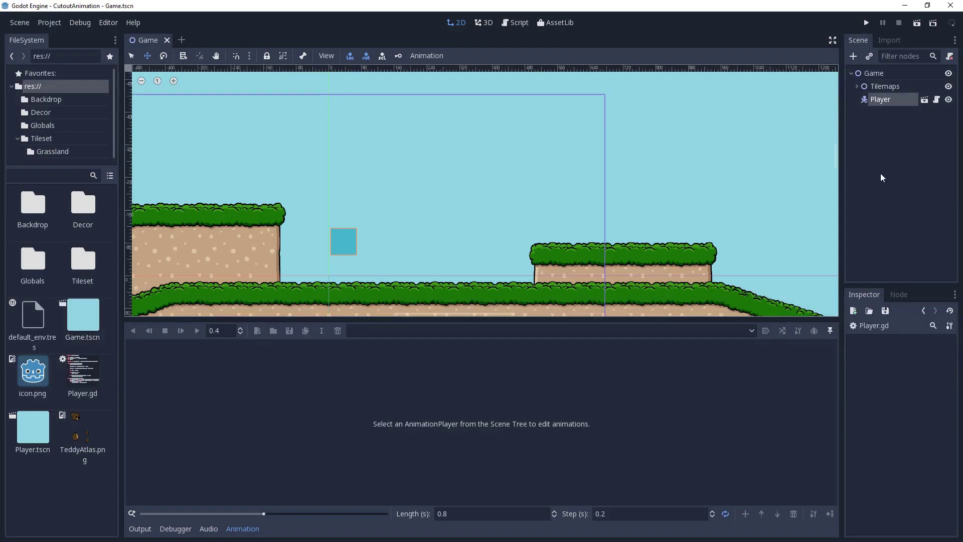
click(181, 40)
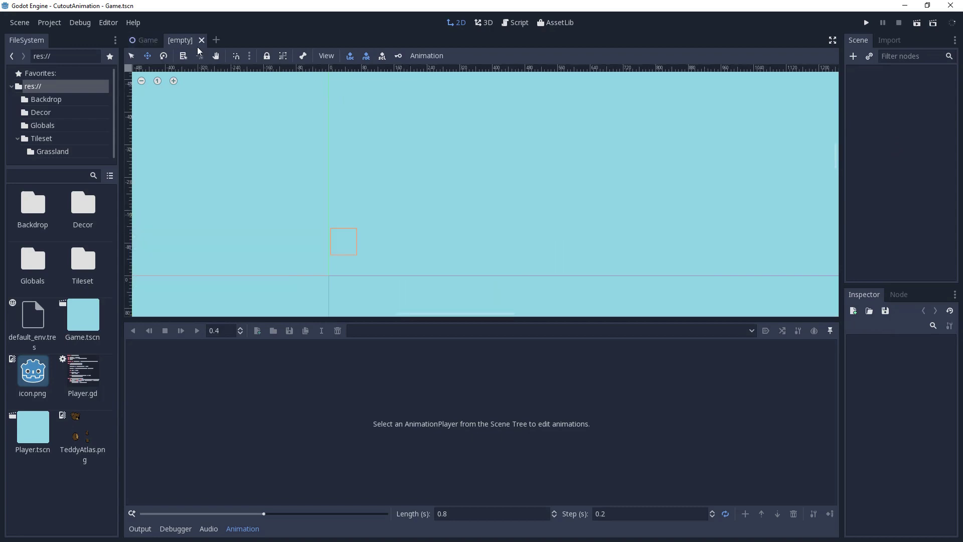
click(853, 56)
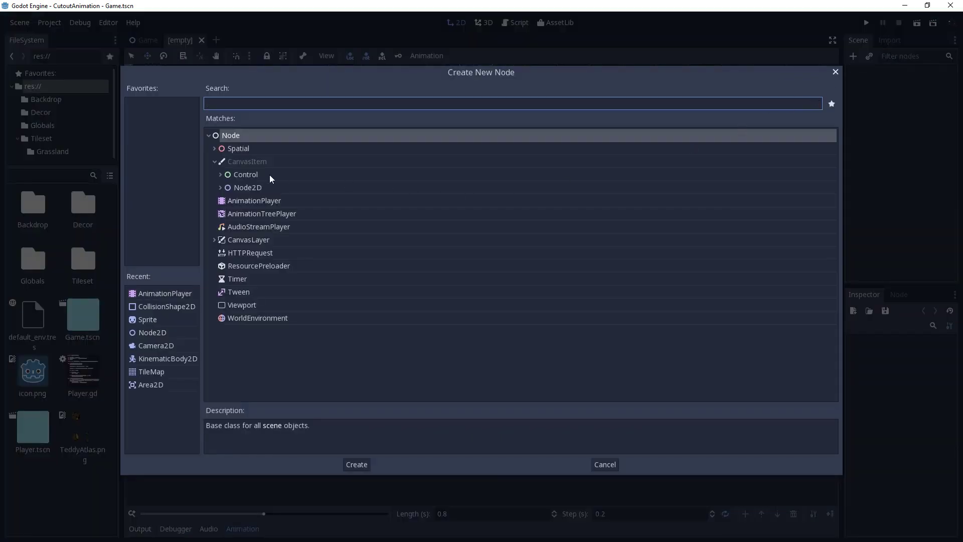
double_click(248, 187)
double_click(885, 74)
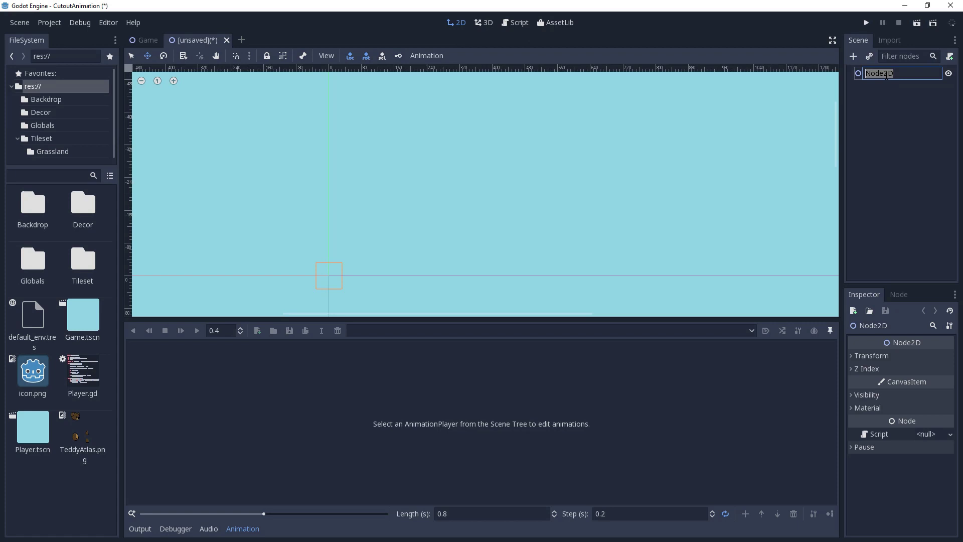
text(CharacterRig)
key(Return)
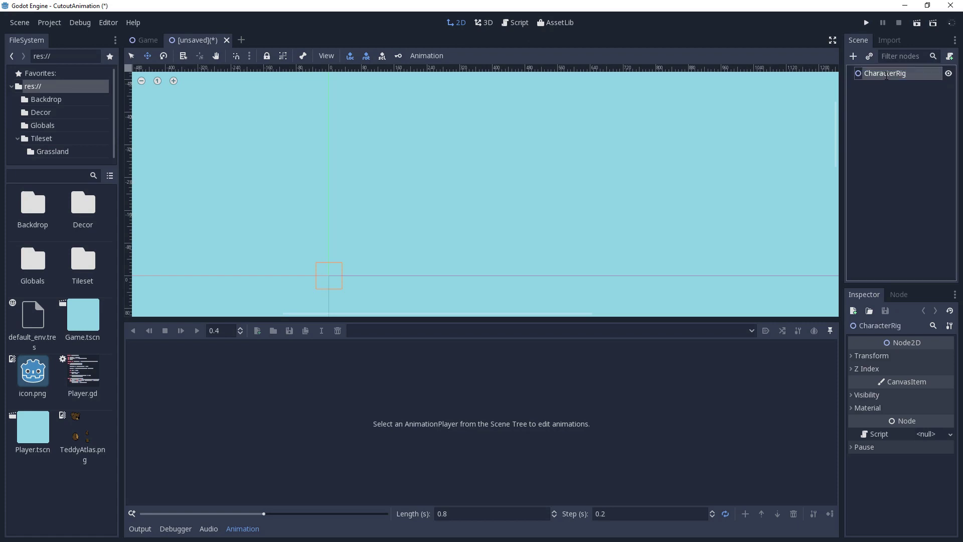
- Add a Sprite child named 'Torso' under CharacterRig
right_click(886, 74)
click(877, 84)
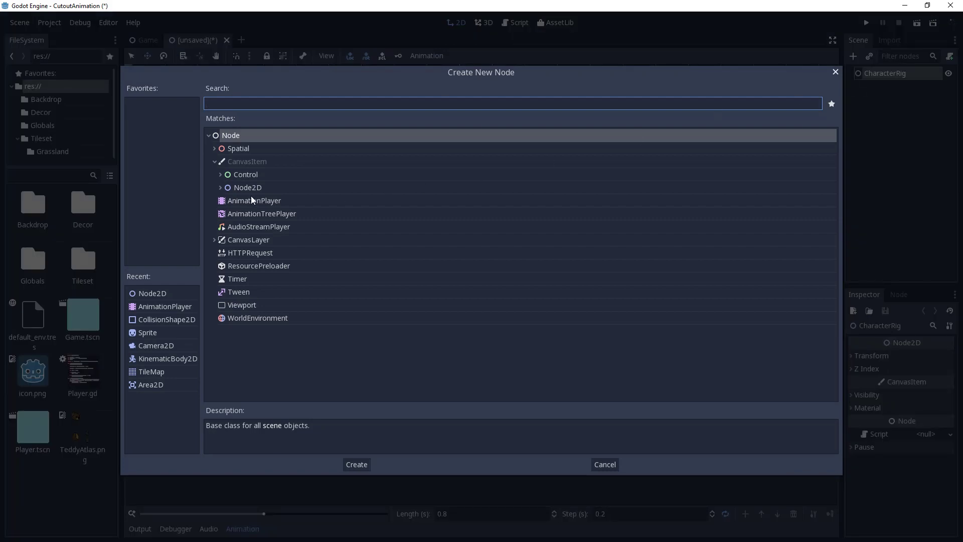
click(219, 187)
scroll(266, 274, down, 4)
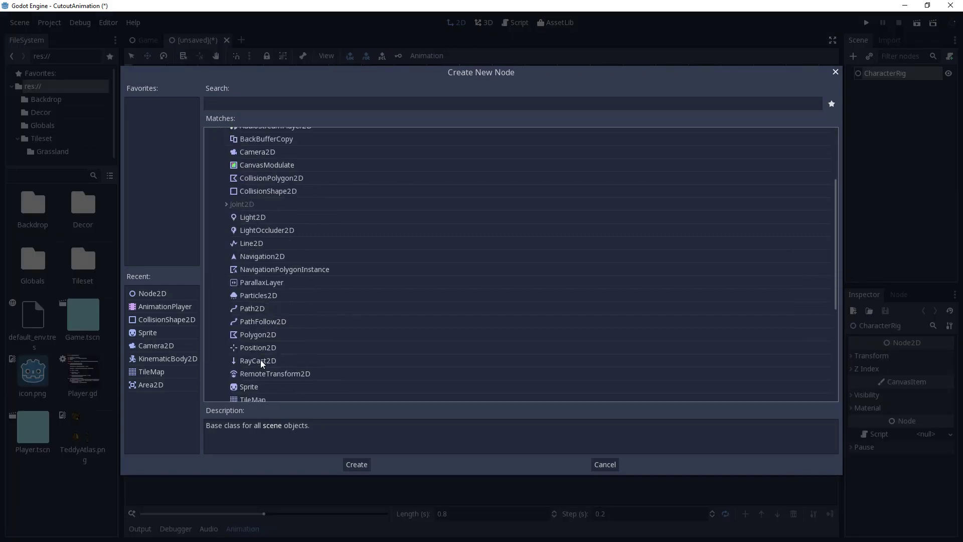
double_click(240, 387)
double_click(883, 86)
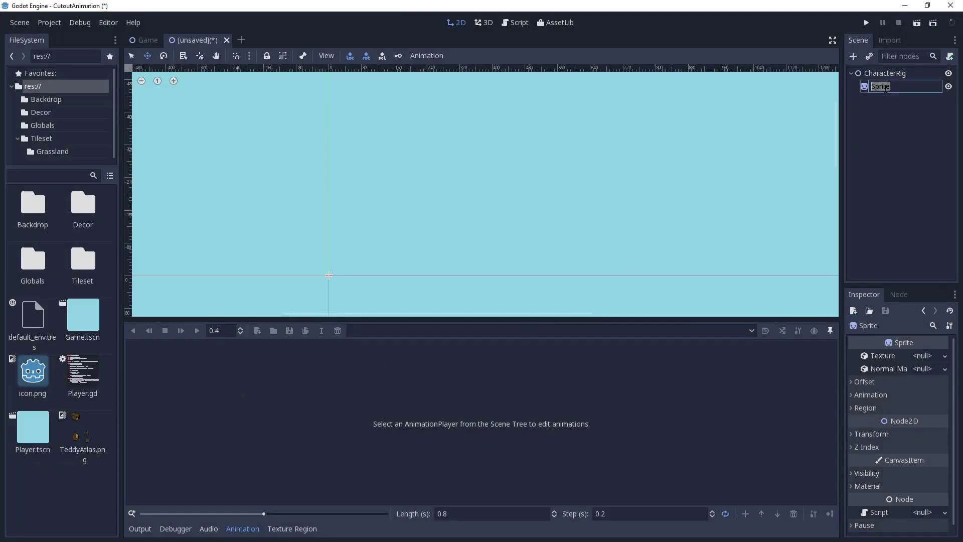
text(Torso)
key(Return)
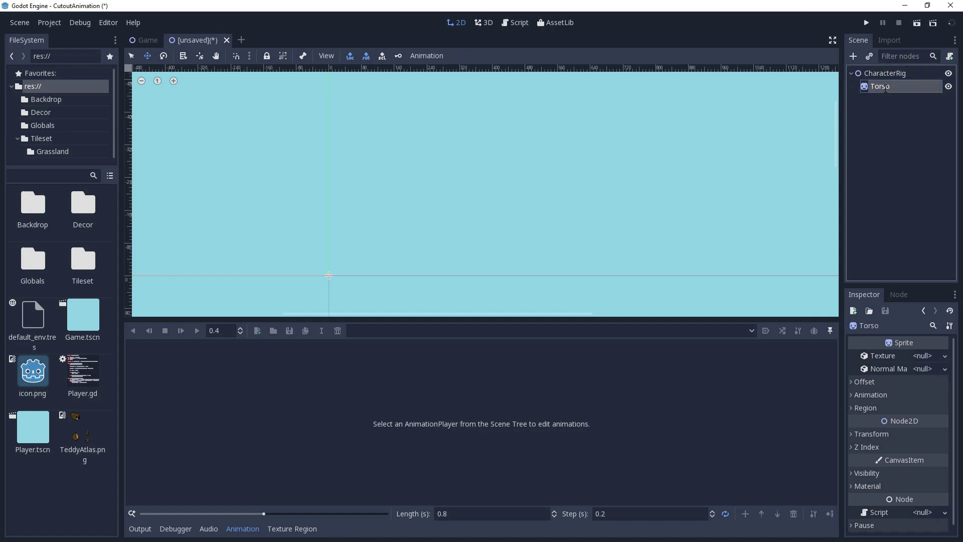
- Duplicate Torso and nest the copy inside it, renamed 'Head'
key(ctrl+d)
drag(885, 100, 885, 89)
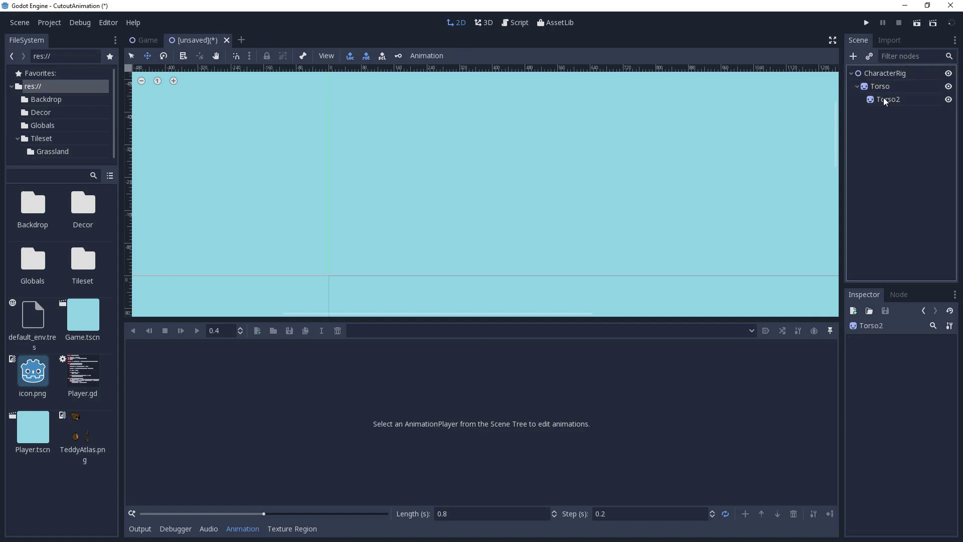
double_click(885, 100)
text(Head)
key(Return)
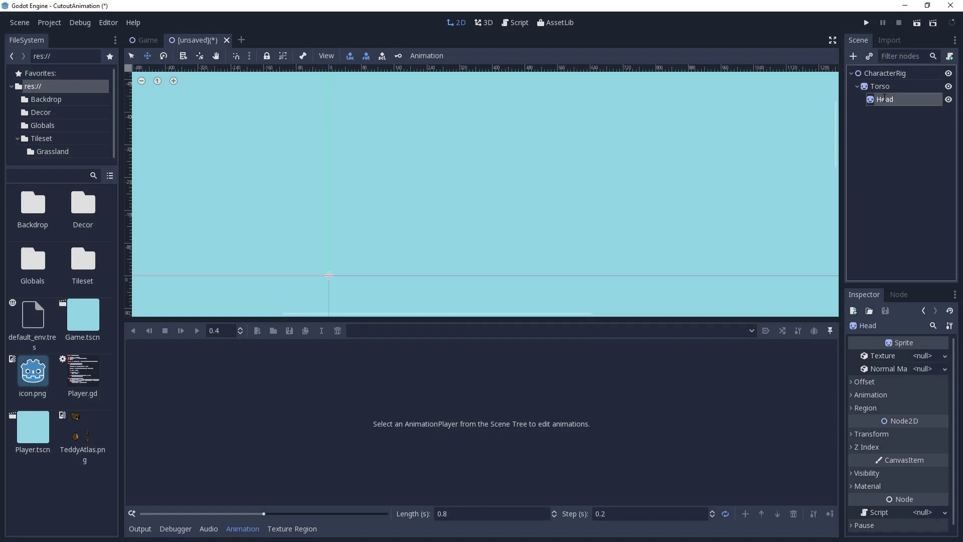
- Duplicate Head twice, naming the copies 'LeftLeg' and 'LeftArm'
key(ctrl+d)
double_click(893, 115)
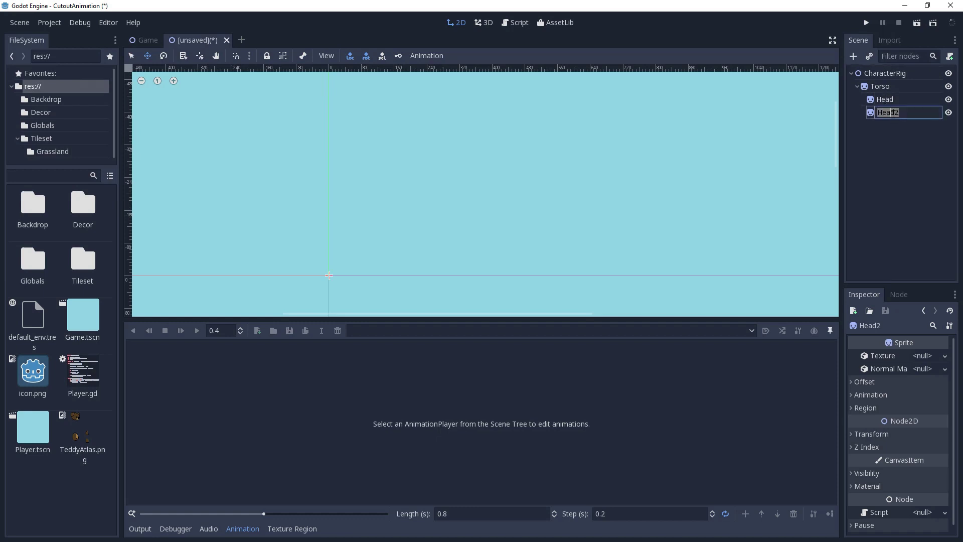
text(LeftLeg)
key(Return)
key(ctrl+d)
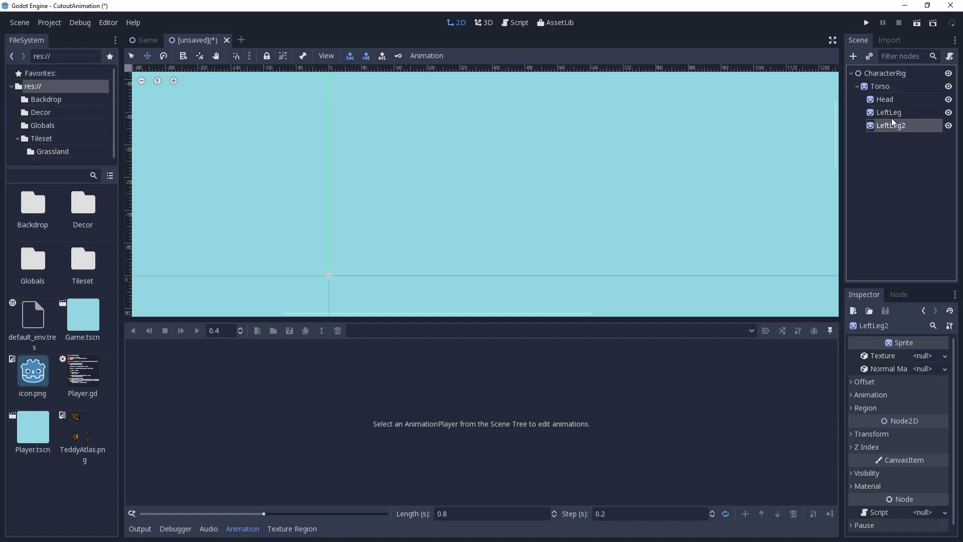
double_click(892, 126)
text(Lef)
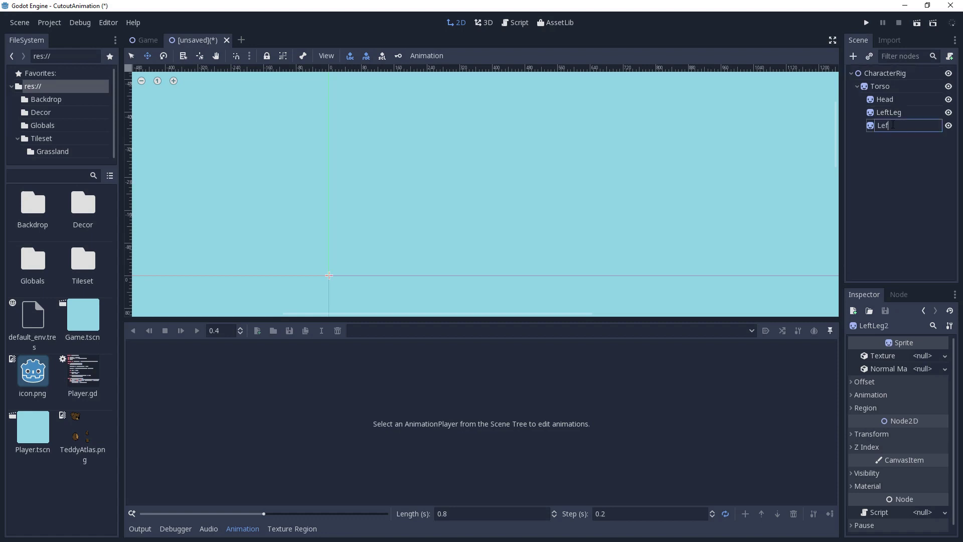
text(tArm)
key(Return)
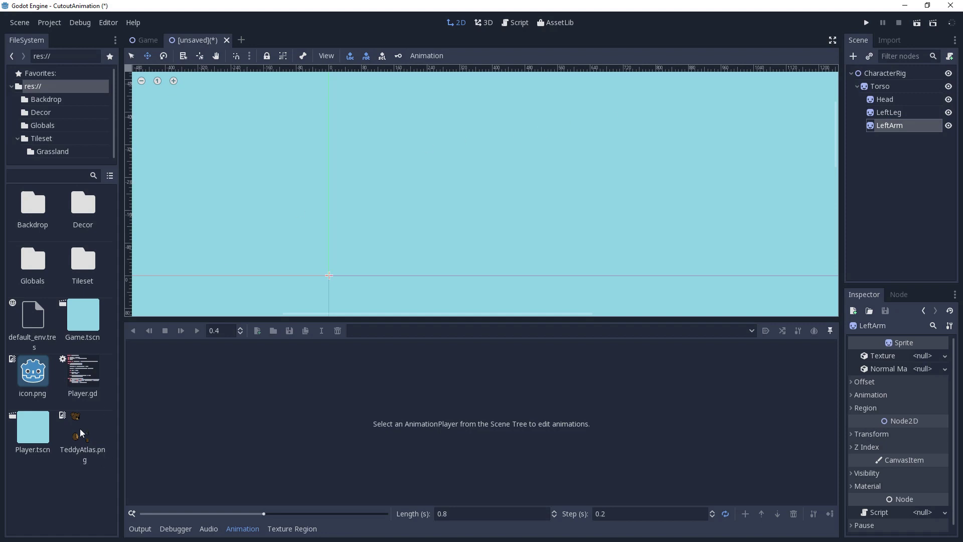
- Assign TeddyAtlas.png as the LeftArm sprite's texture
drag(79, 428, 922, 358)
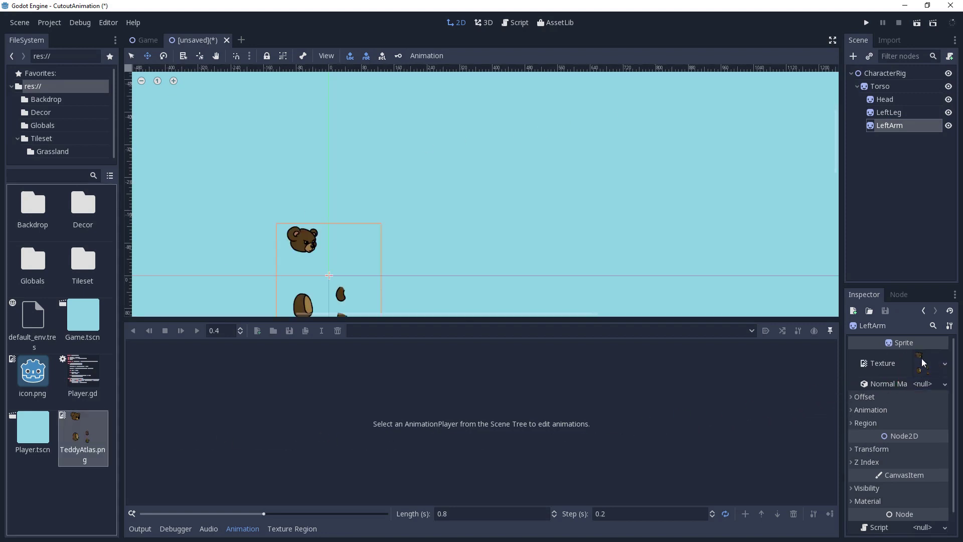
click(911, 447)
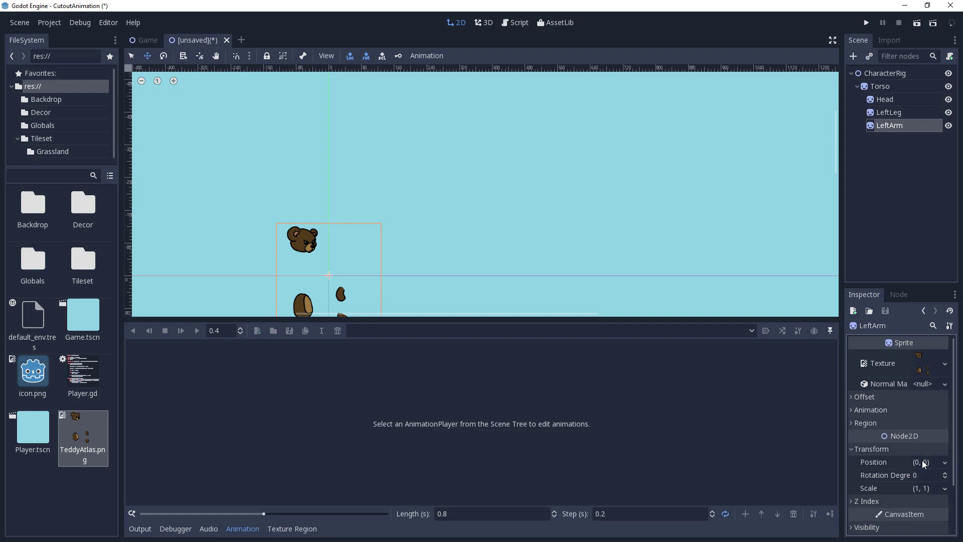
click(894, 449)
- Enable region cropping on LeftArm and enter rect x 128, y 128, width 64
click(866, 422)
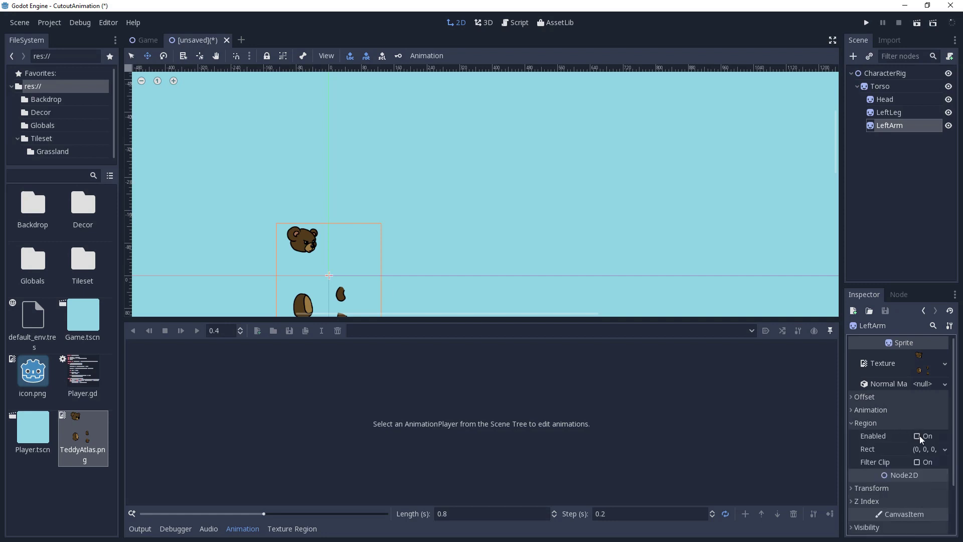
click(918, 435)
click(925, 448)
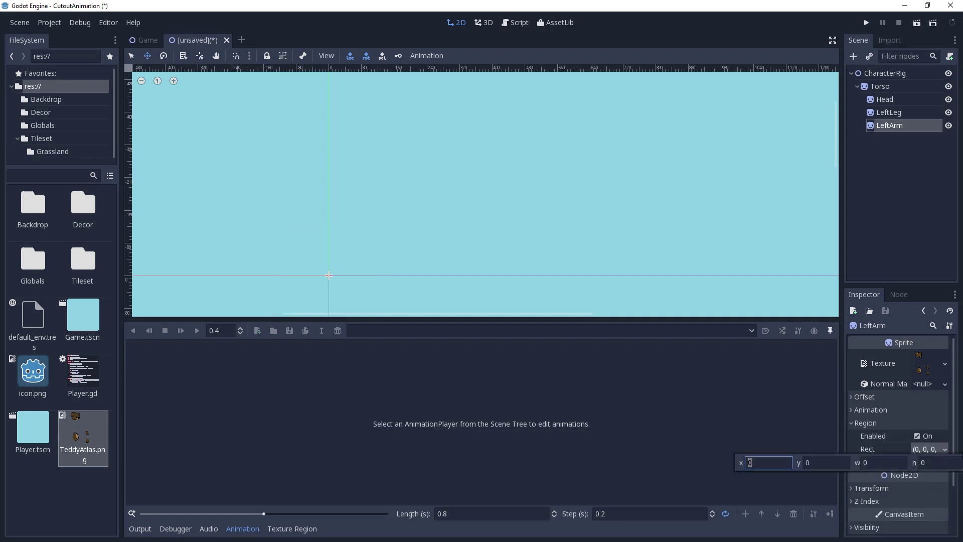
text(128)
key(Tab)
text(128)
key(Tab)
text(6)
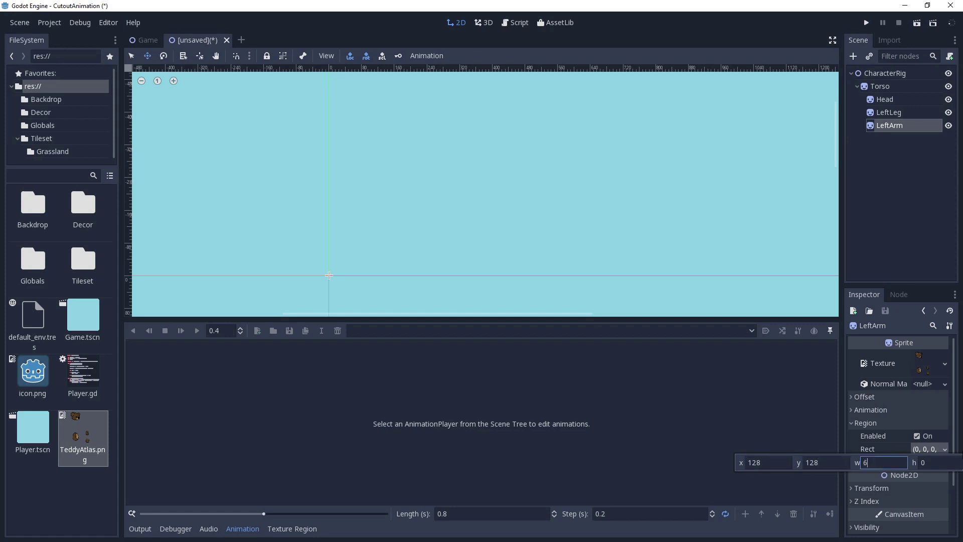
text(4)
key(Tab)
text(64)
- Commit the region rect, then scroll the Cutout animation docs to the Animation section
key(Return)
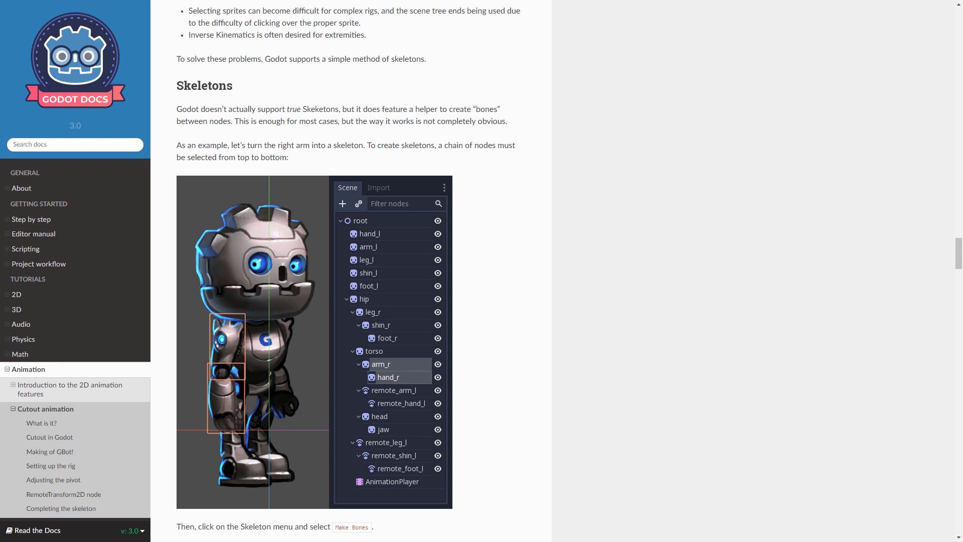
scroll(351, 301, down, 10)
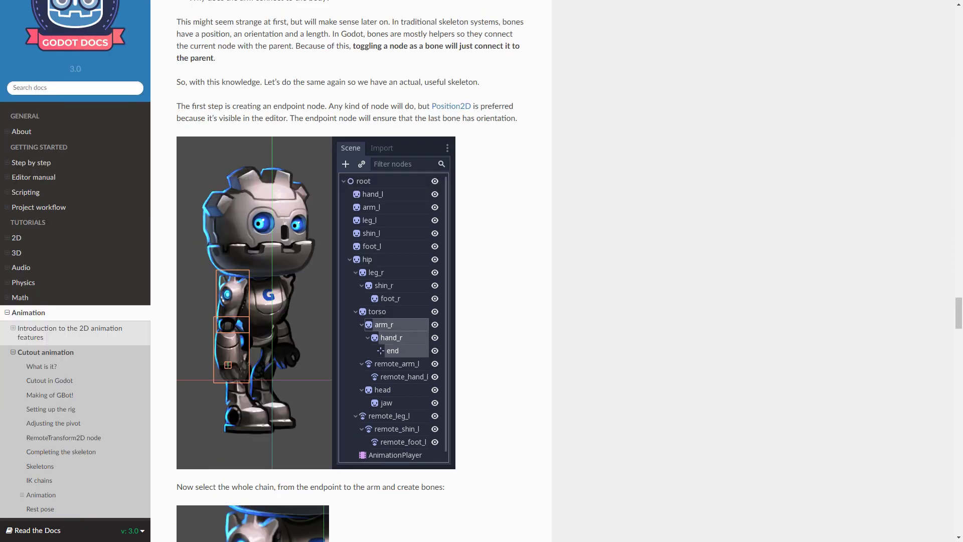
scroll(351, 301, down, 8)
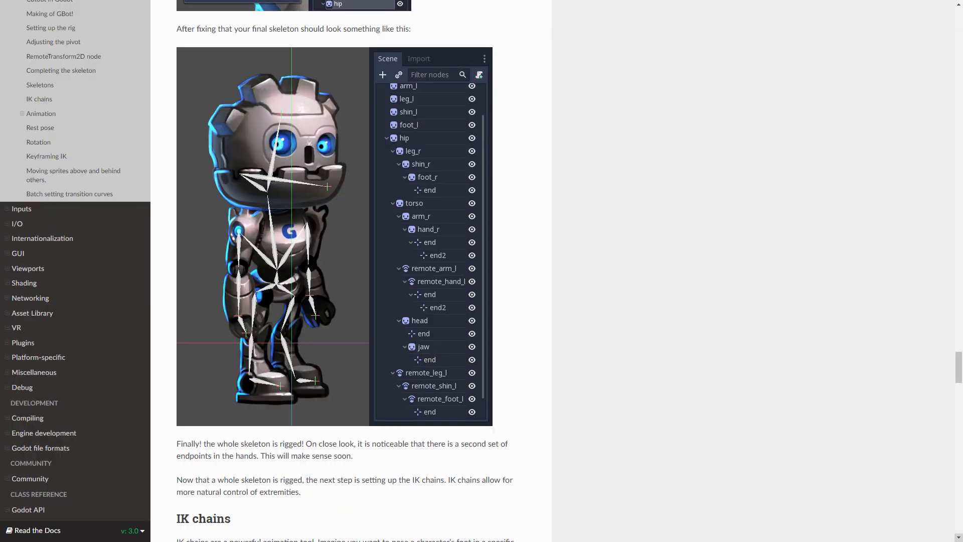
scroll(351, 301, down, 9)
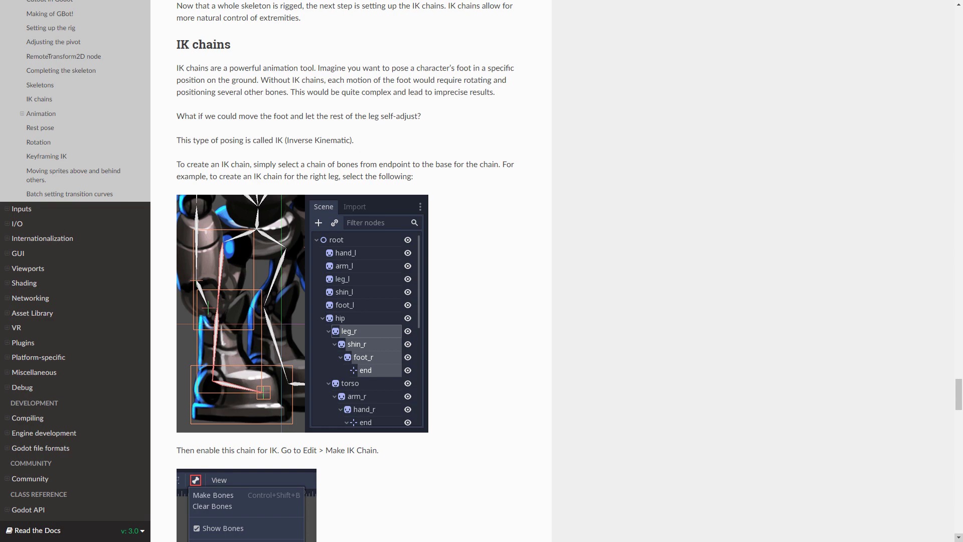
scroll(351, 301, down, 10)
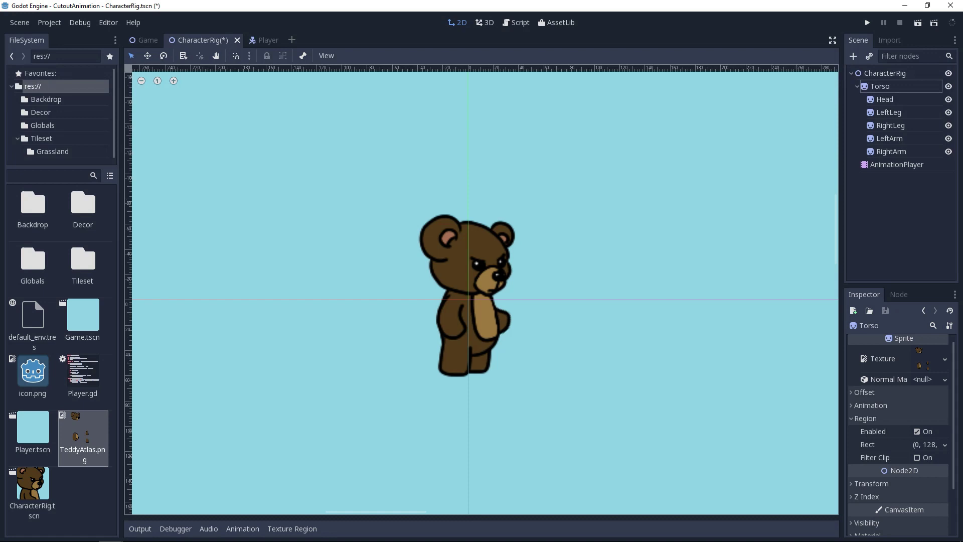
- Nudge the Head sprite slightly, then rotate it around its pivot
click(885, 98)
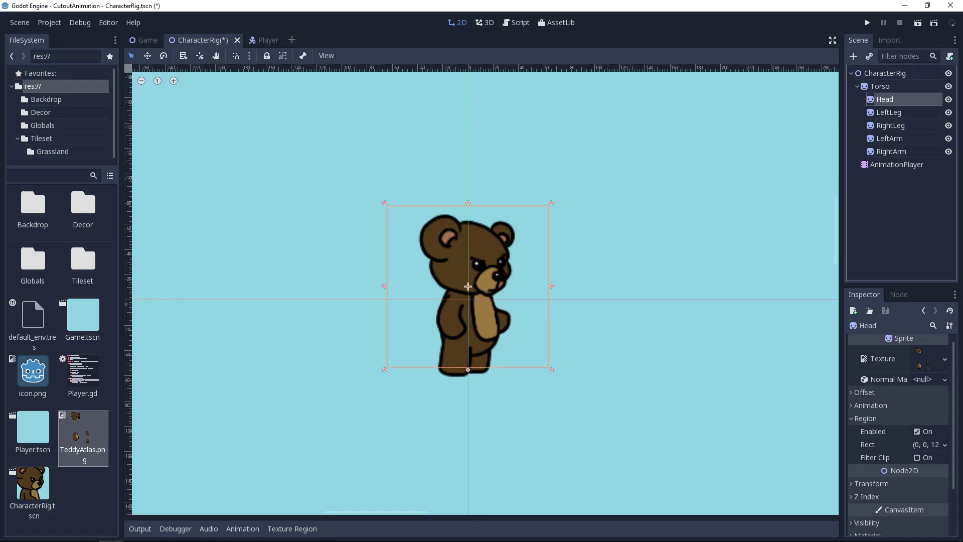
key(w)
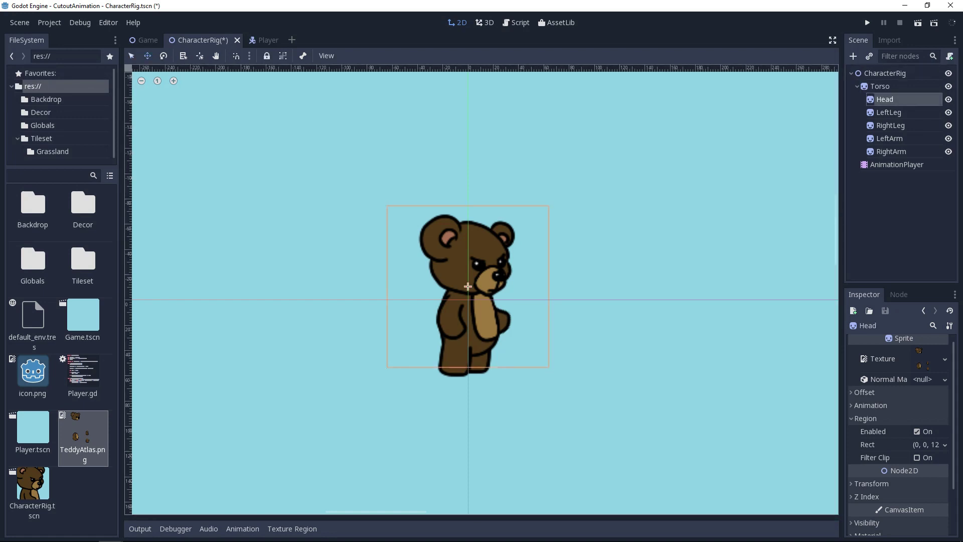
mouse_move(468, 286)
mouse_down()
mouse_move(512, 288)
mouse_move(454, 289)
mouse_move(446, 251)
mouse_move(528, 285)
mouse_move(446, 270)
mouse_move(488, 290)
mouse_move(470, 283)
mouse_up()
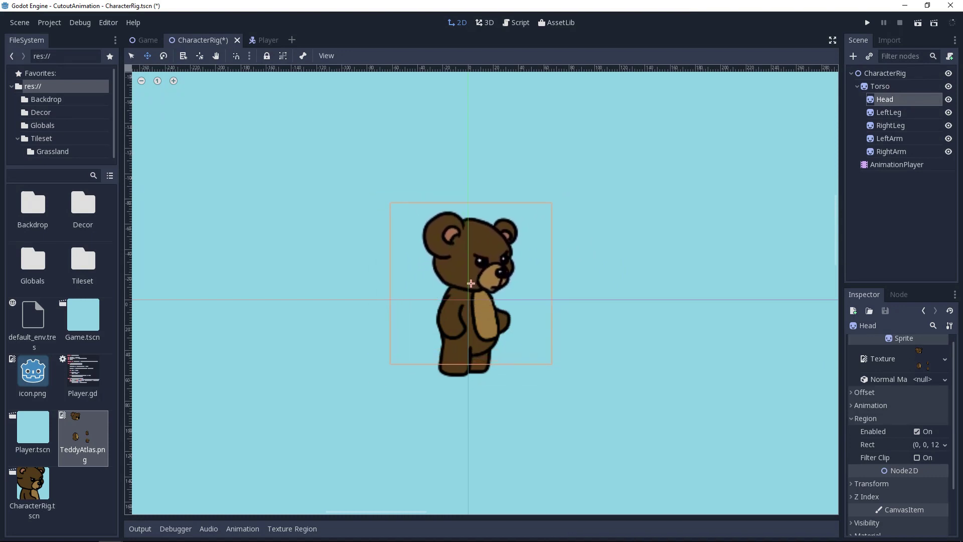
key(e)
drag(381, 236, 505, 197)
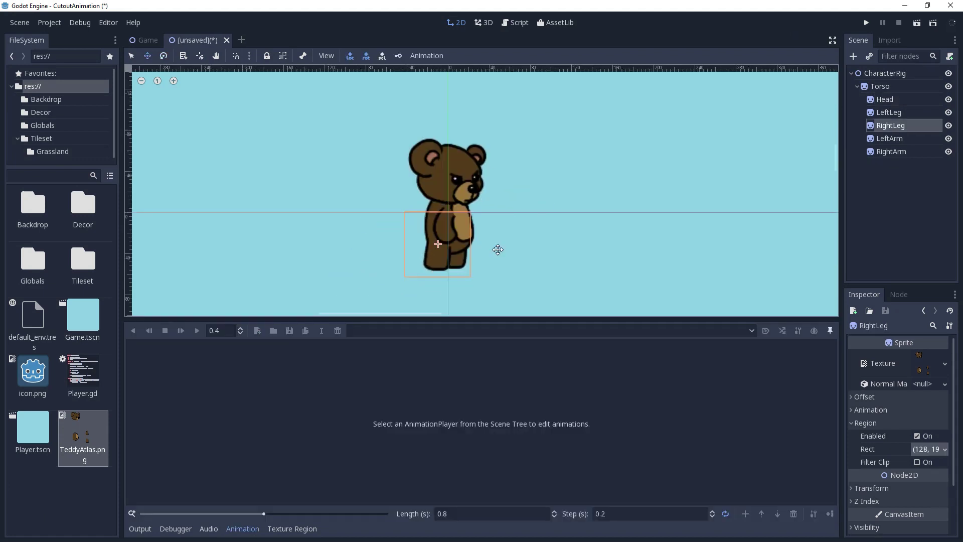
- Nudge the right leg, tilt LeftArm around its pivot, and shift RightArm about 14 px left
key(Right)
click(897, 112)
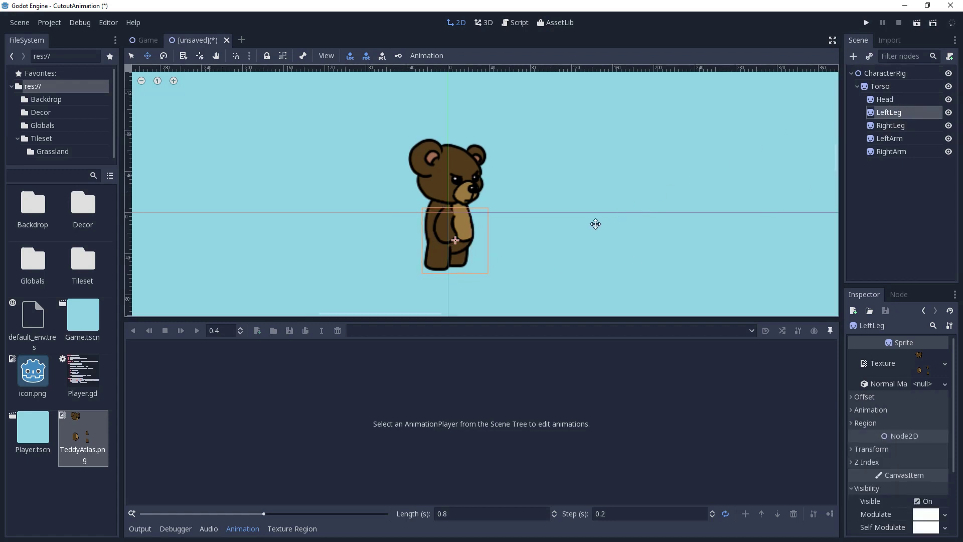
key(Down)
key(Down)
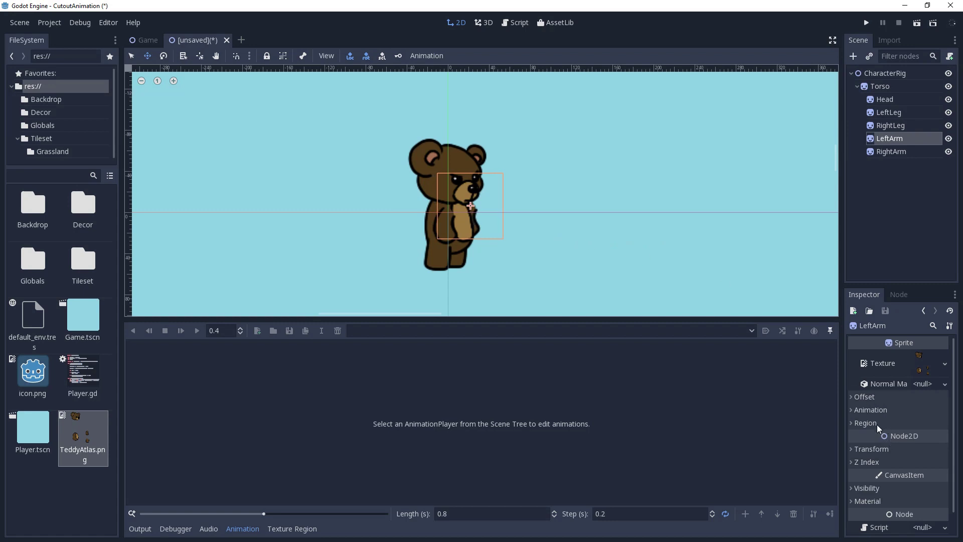
key(e)
drag(644, 228, 590, 188)
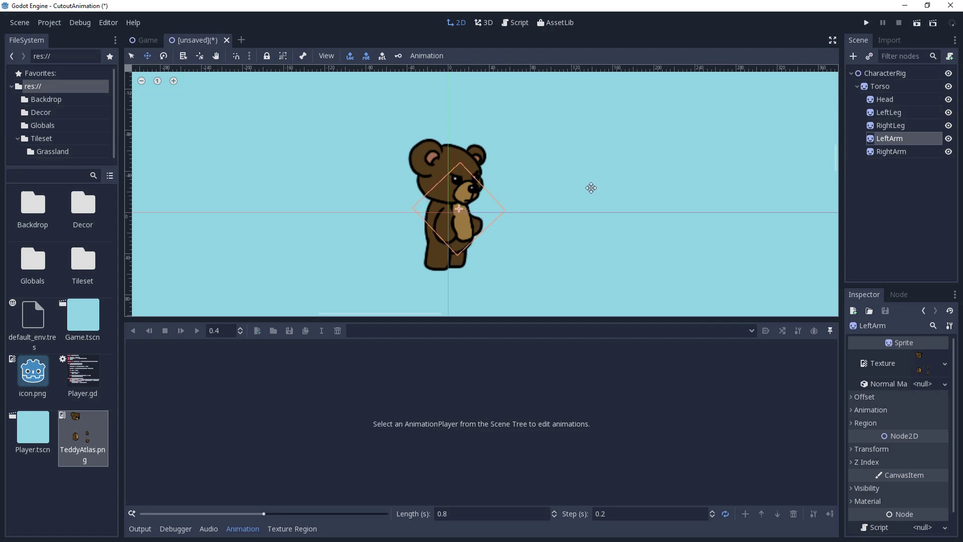
click(886, 149)
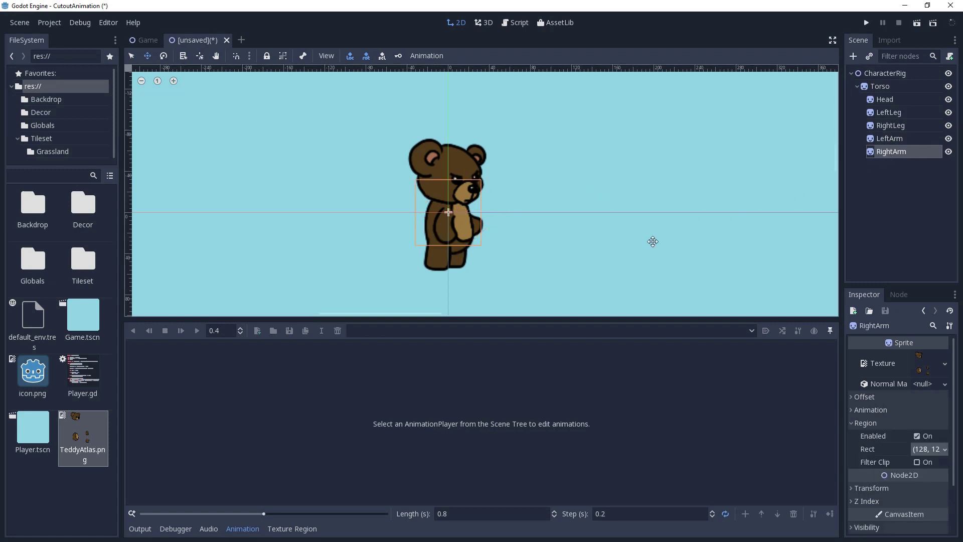
drag(535, 225, 529, 224)
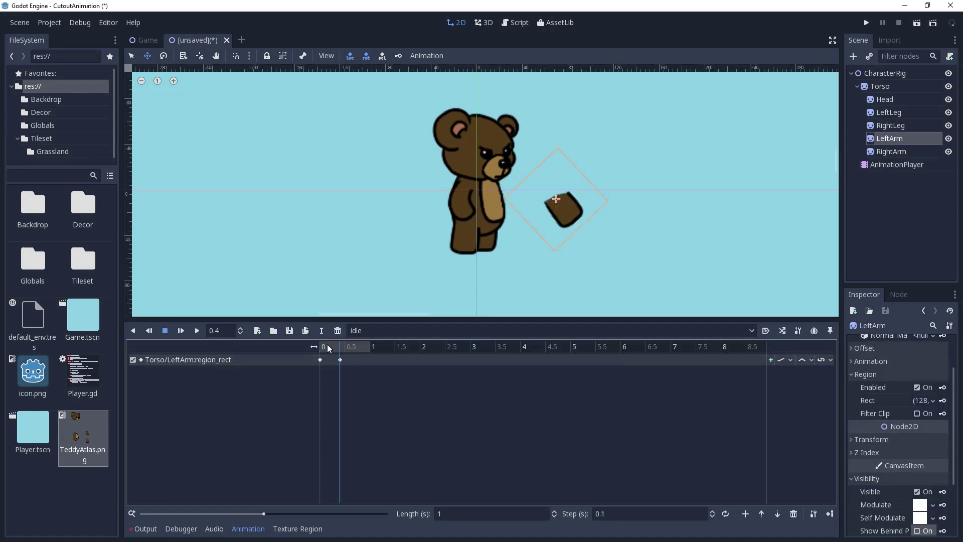
- Set the LeftArm region_rect track to Discrete update, scrubbing the idle timeline to check
click(324, 346)
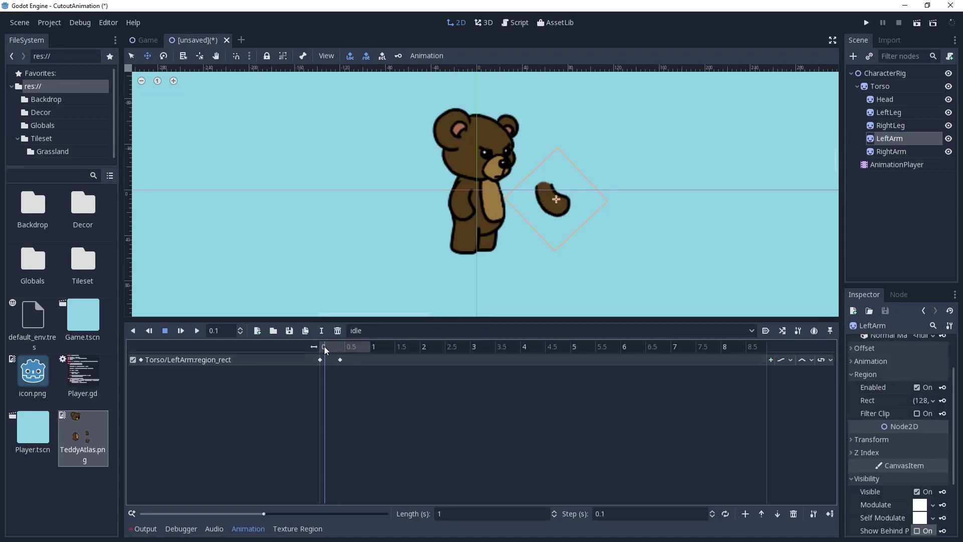
drag(324, 346, 339, 347)
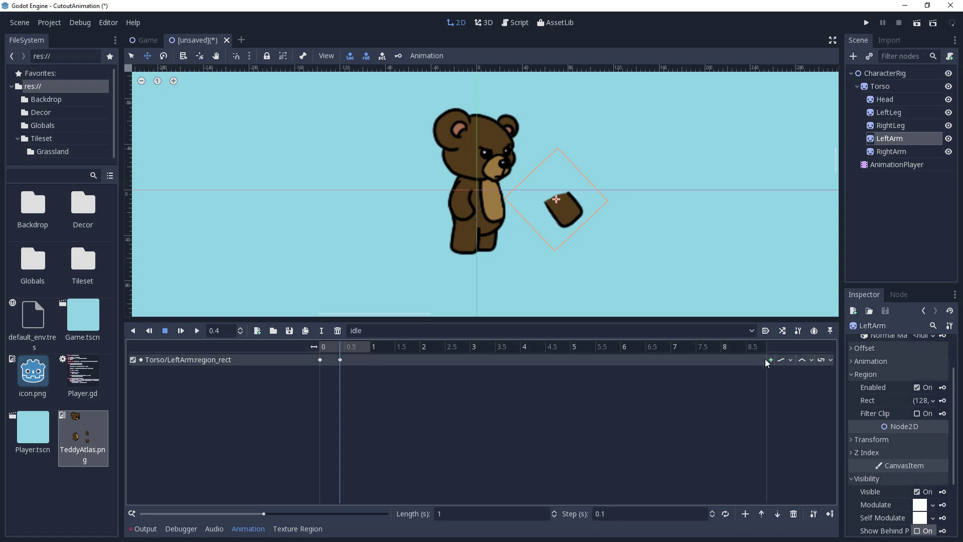
click(788, 362)
click(797, 384)
mouse_move(331, 348)
mouse_down()
mouse_move(320, 347)
mouse_move(347, 348)
mouse_move(324, 350)
mouse_up()
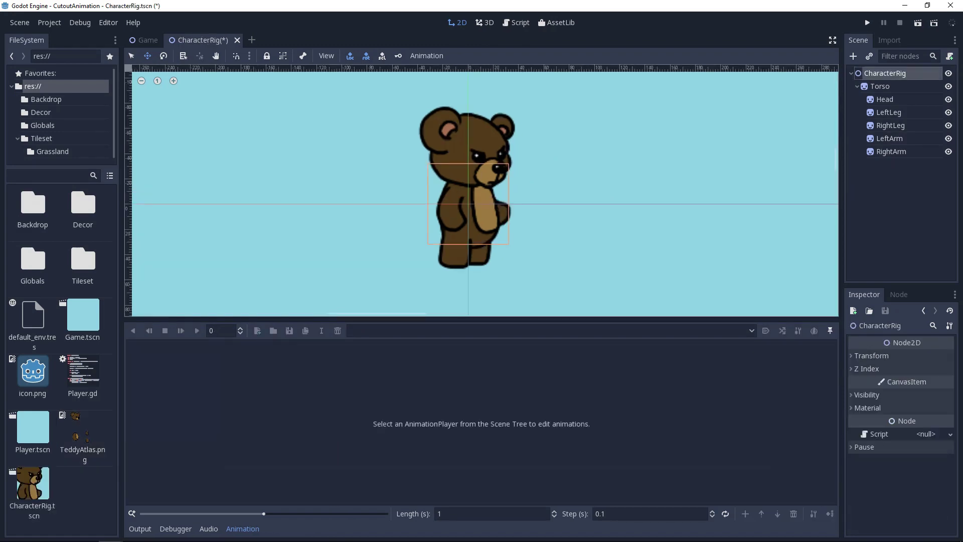
- Add a CollisionShape2D with a new rectangle shape, stretch it taller, and nudge the Torso down
key(ctrl+a)
click(166, 306)
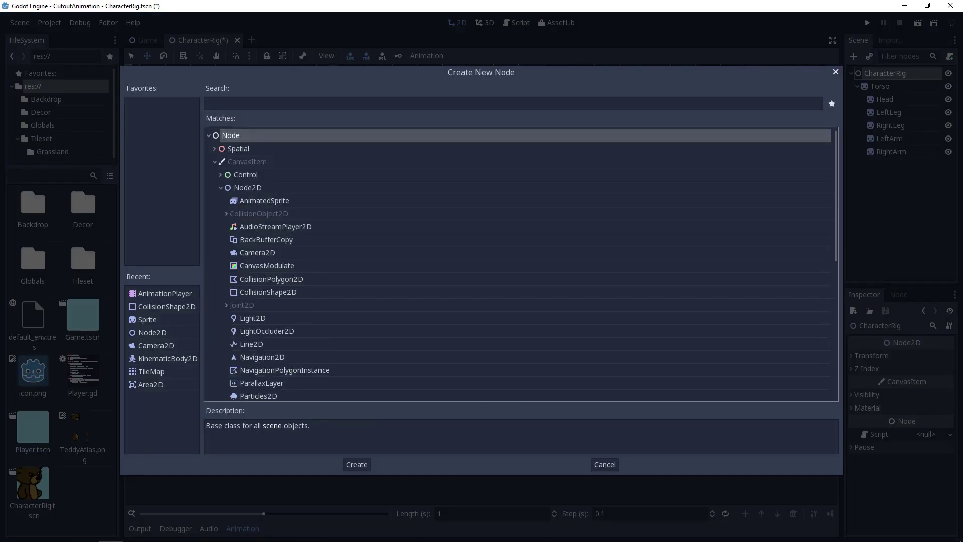
double_click(167, 306)
click(933, 355)
click(903, 444)
drag(468, 191, 468, 147)
drag(474, 235, 474, 246)
click(898, 164)
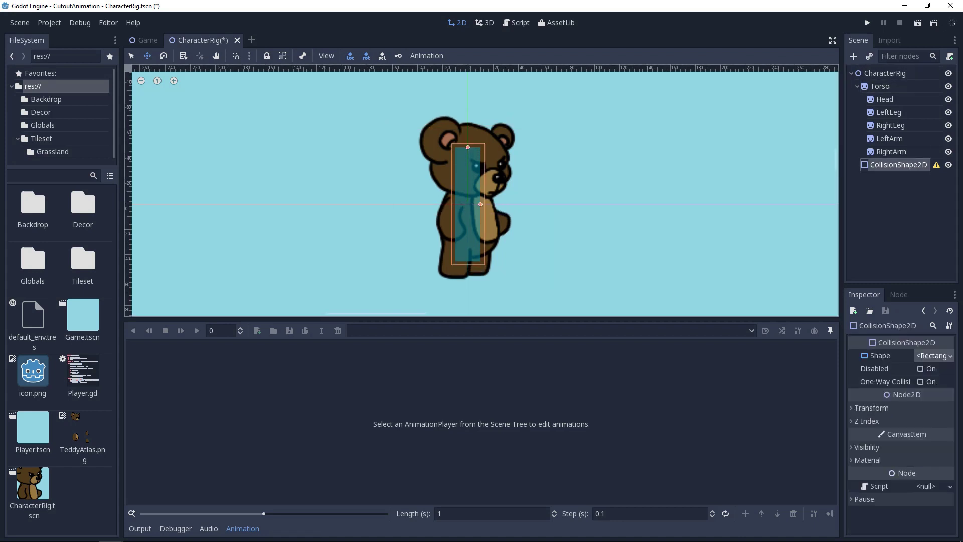
drag(468, 147, 468, 132)
drag(468, 207, 468, 210)
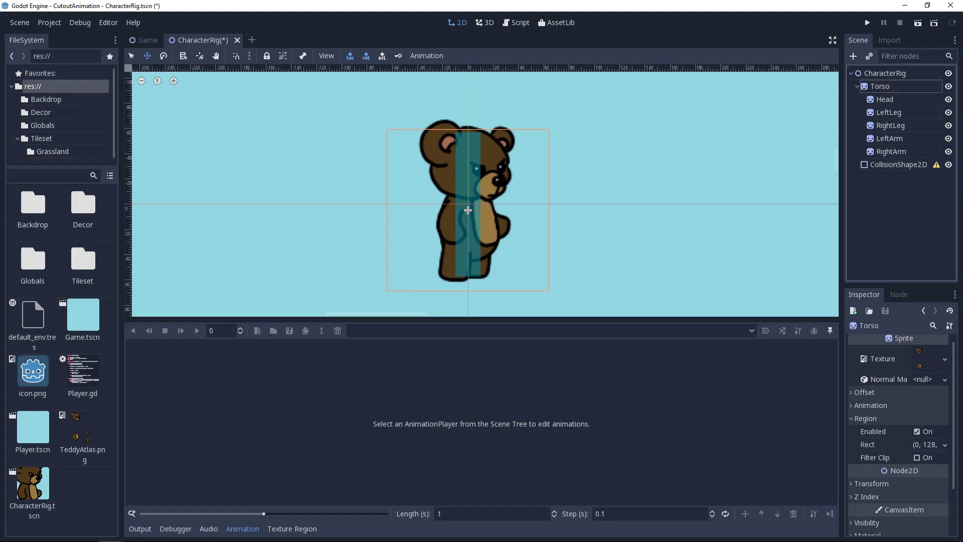
- Delete the CollisionShape2D node
click(898, 164)
right_click(899, 165)
click(860, 394)
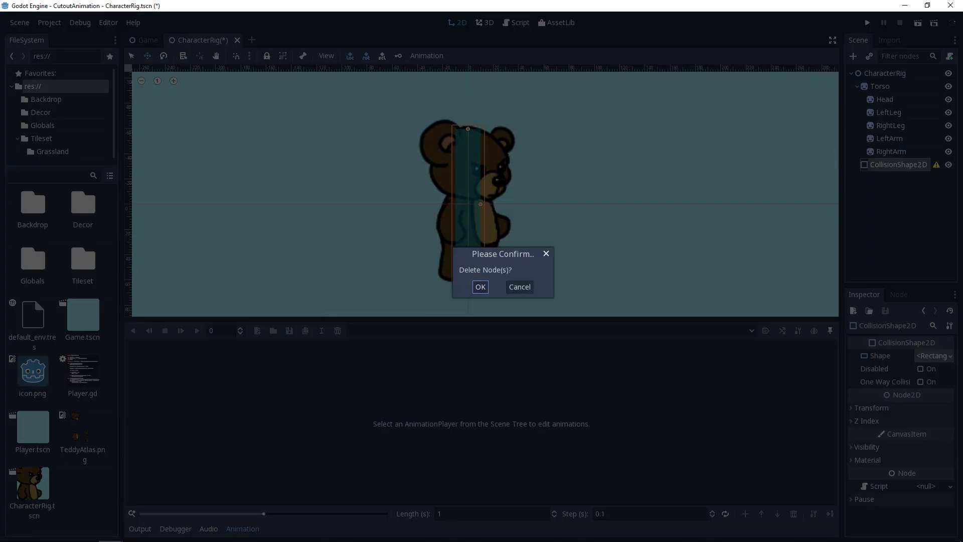
click(479, 286)
- Add an AnimationPlayer child under CharacterRig
right_click(877, 74)
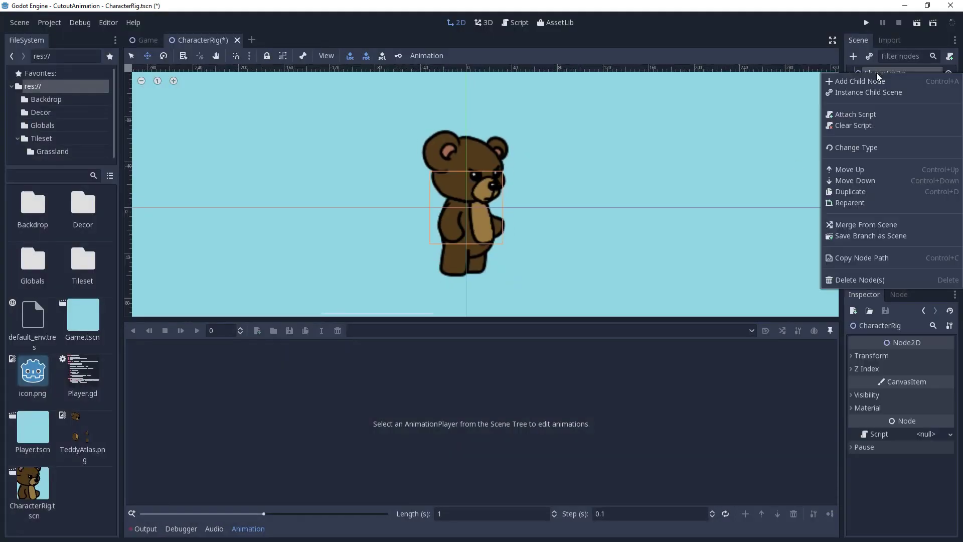
click(874, 80)
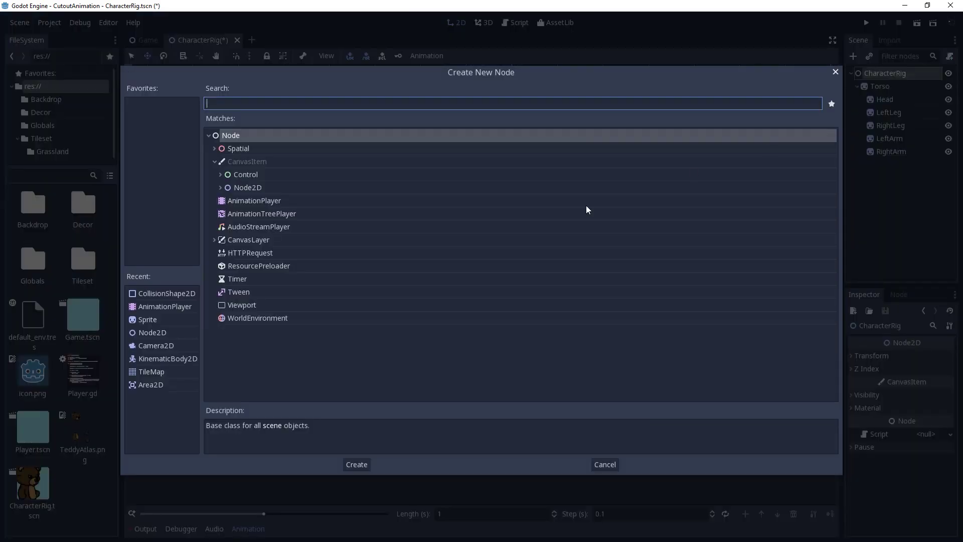
click(234, 201)
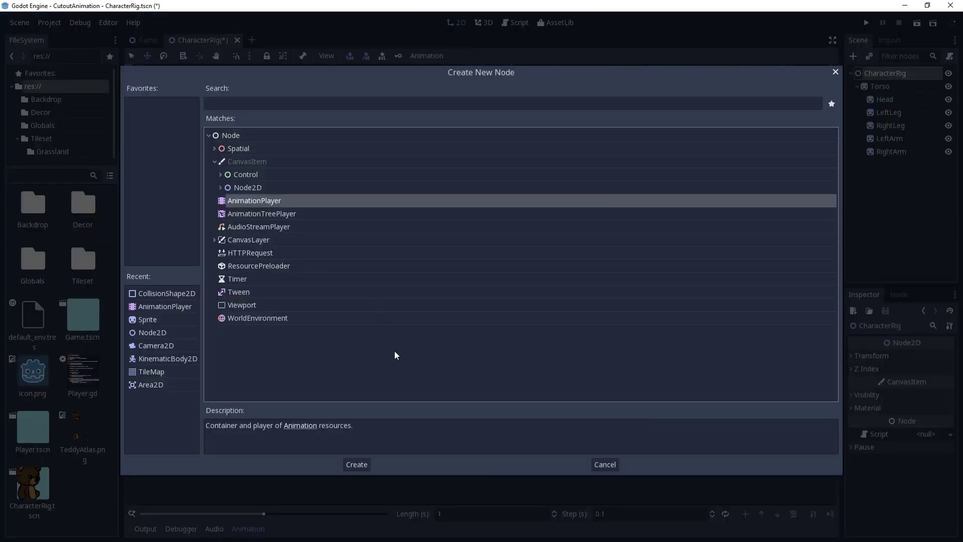
click(358, 465)
- Create a new animation named 'idle'
click(271, 330)
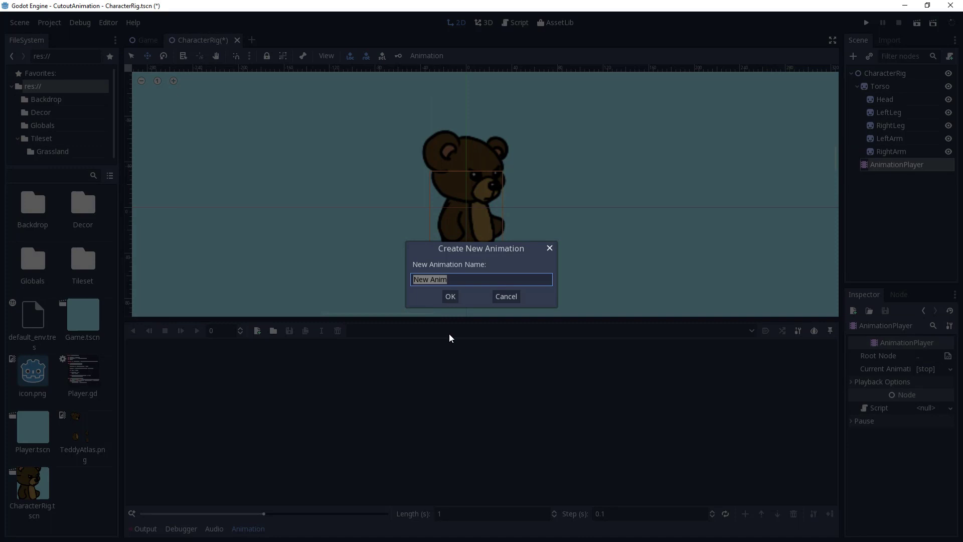
text(idle)
key(Return)
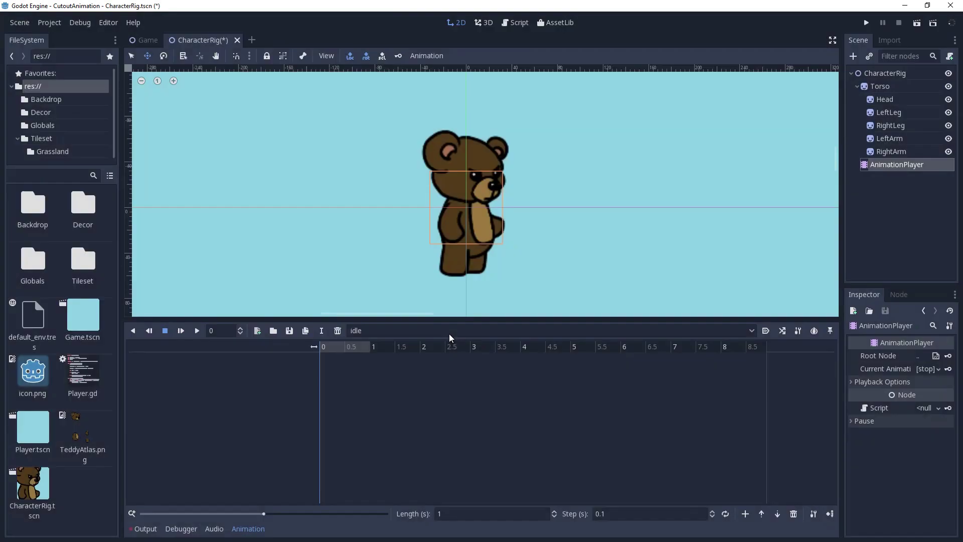
- Select all body parts and key their position and rotation at 0 s, creating 12 tracks
click(904, 148)
shift+click(882, 88)
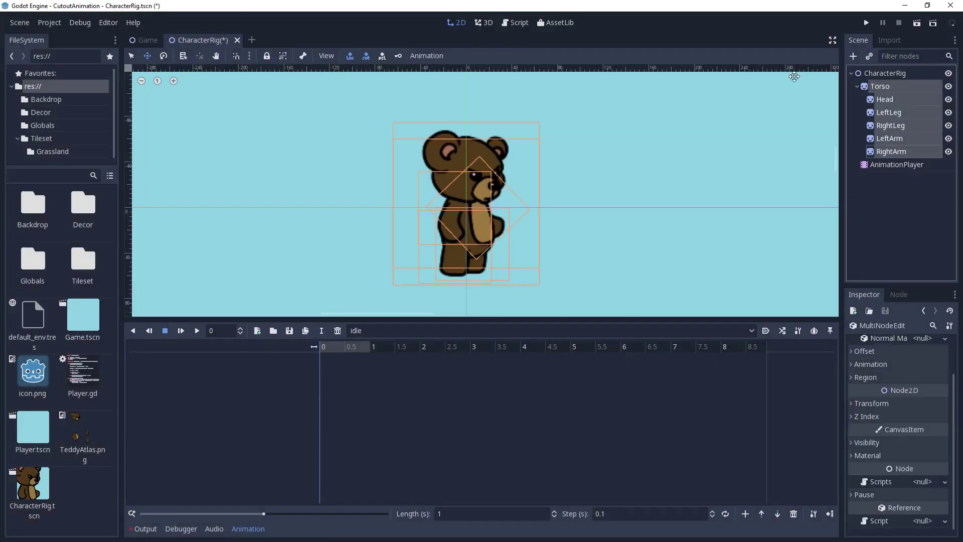
click(397, 56)
click(457, 286)
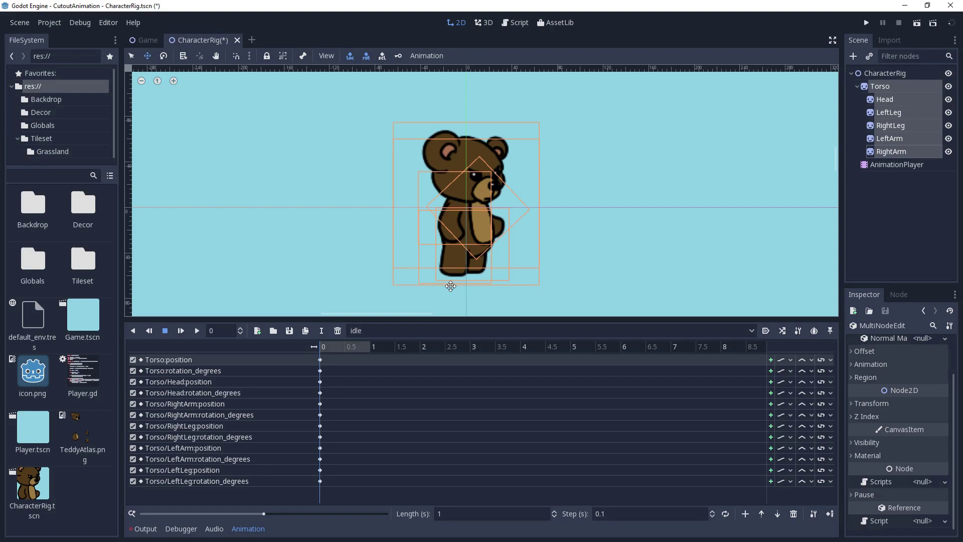
- Create a new animation named 'run' and key all body parts at 0 s
click(256, 331)
text(run)
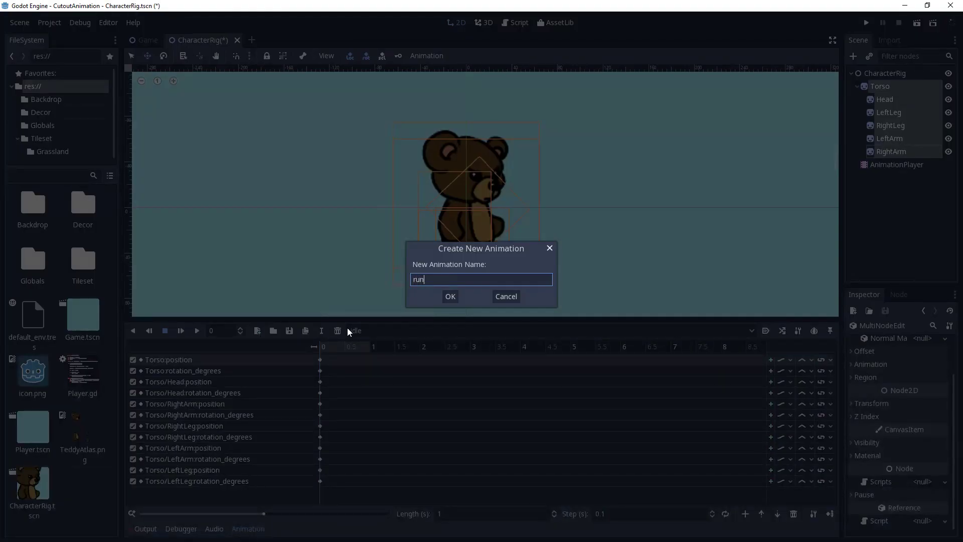
key(Return)
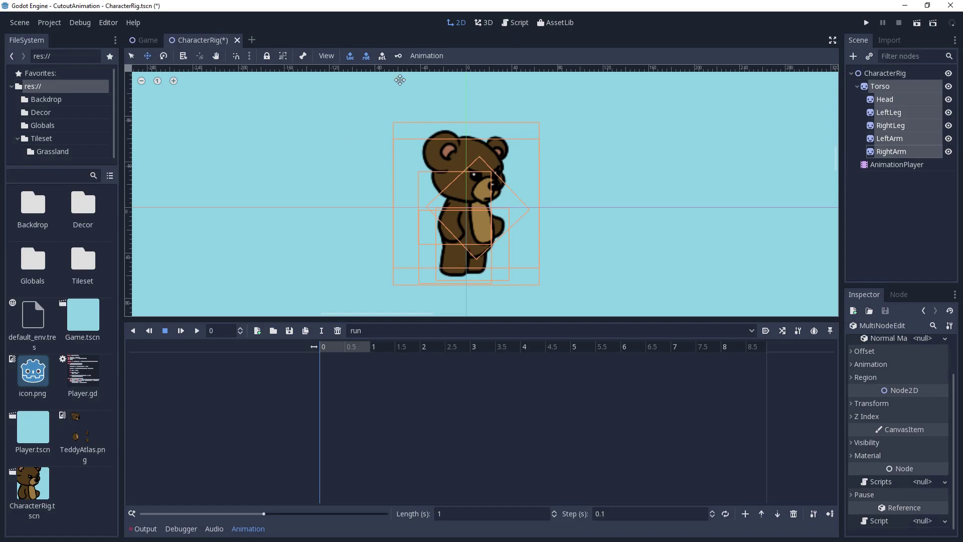
click(399, 55)
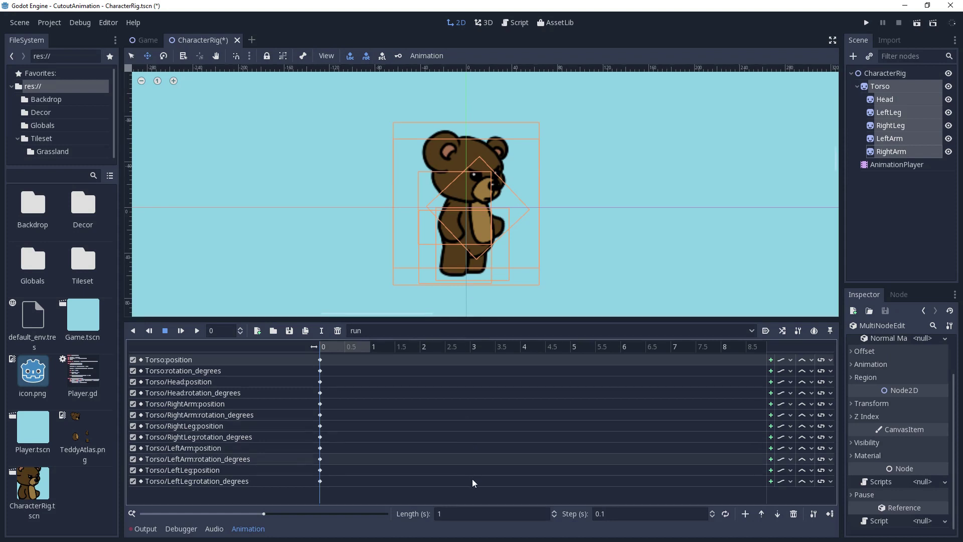
- Set the run animation length to 0.8 s and the snapping step to 0.2 s, then save the scene
click(446, 514)
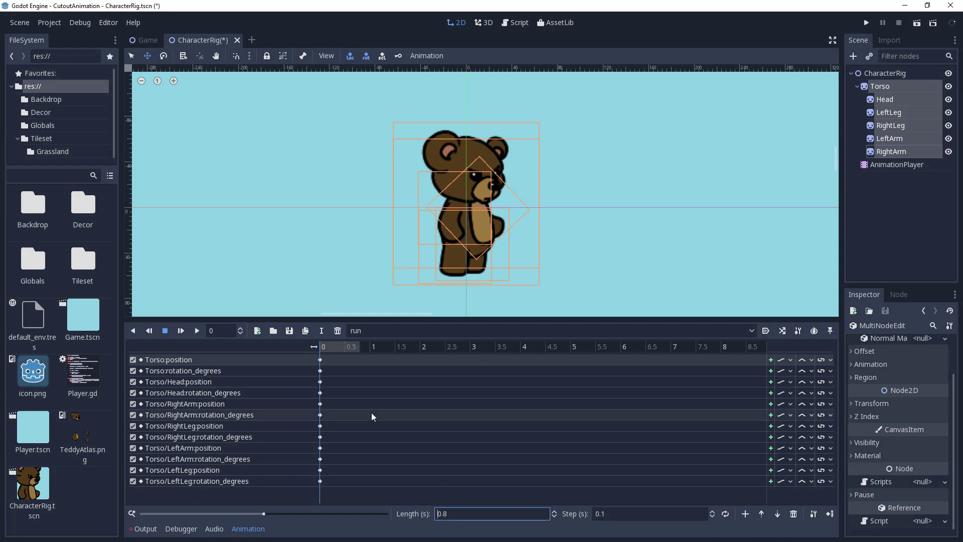
click(640, 513)
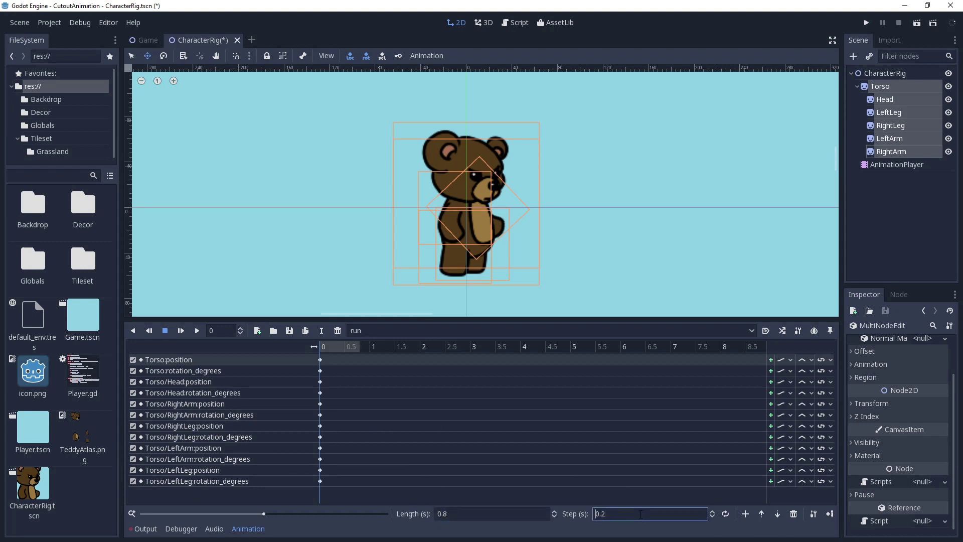
click(333, 350)
key(ctrl+s)
- Key all twelve body-part tracks at 0.4 s and 0.8 s
click(338, 351)
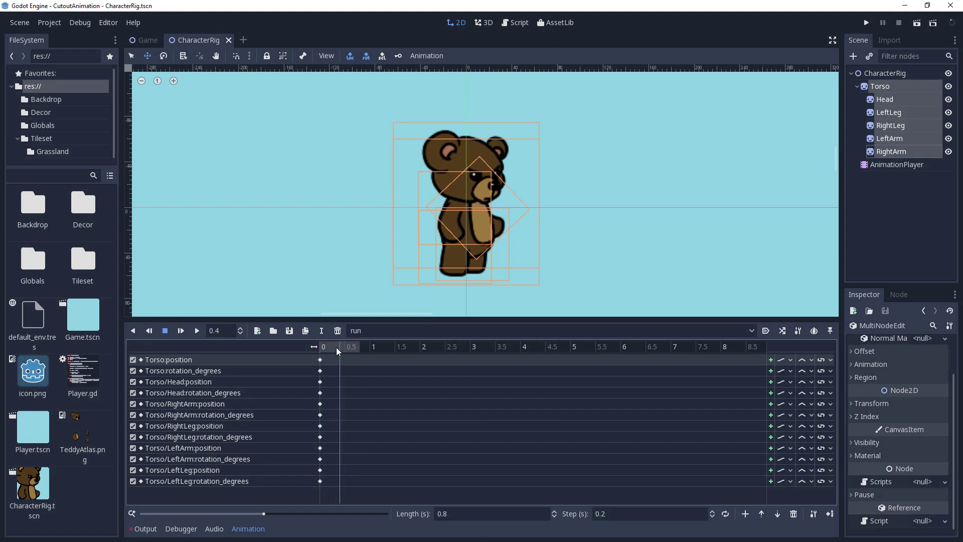
click(398, 55)
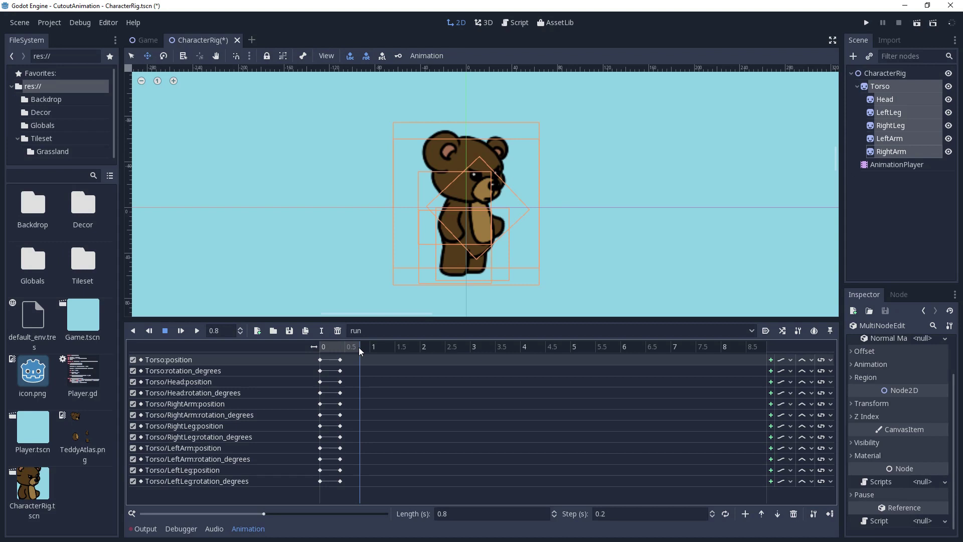
click(398, 56)
- Rotate the right and left legs into a running stride at 0.2 s
click(454, 250)
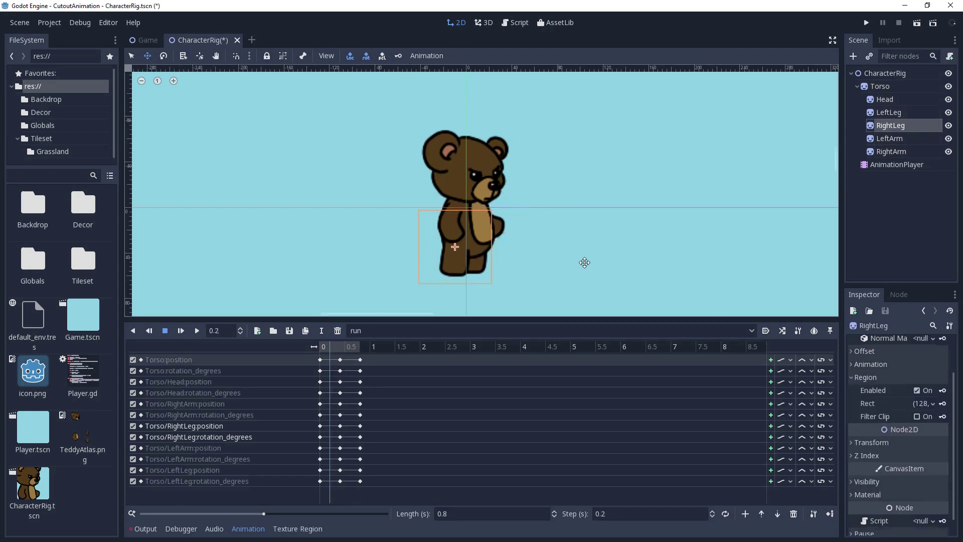
drag(571, 266, 558, 235)
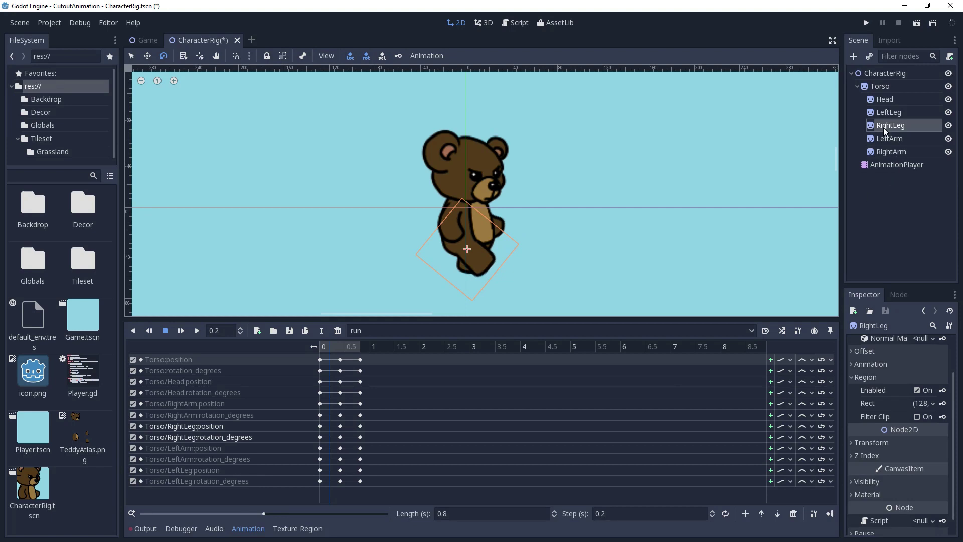
click(892, 115)
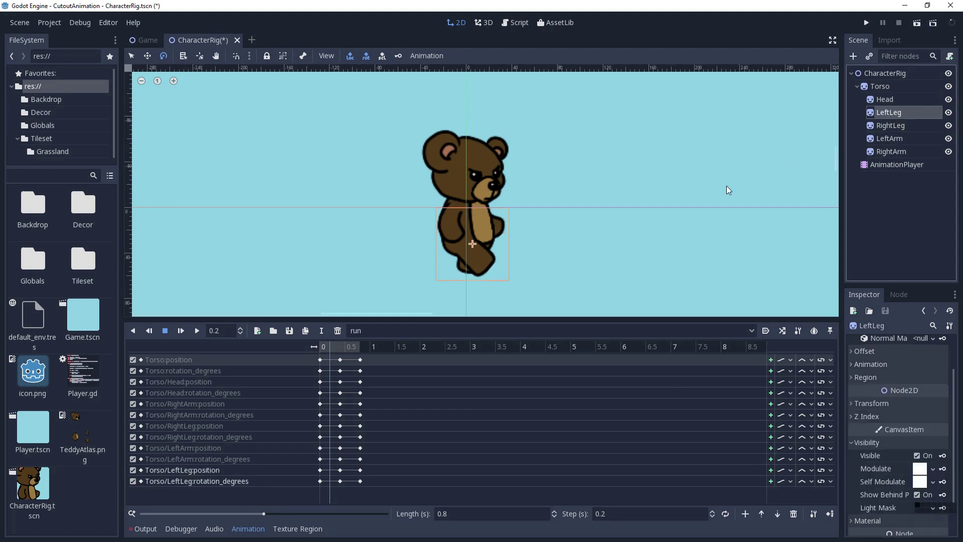
drag(612, 204, 608, 284)
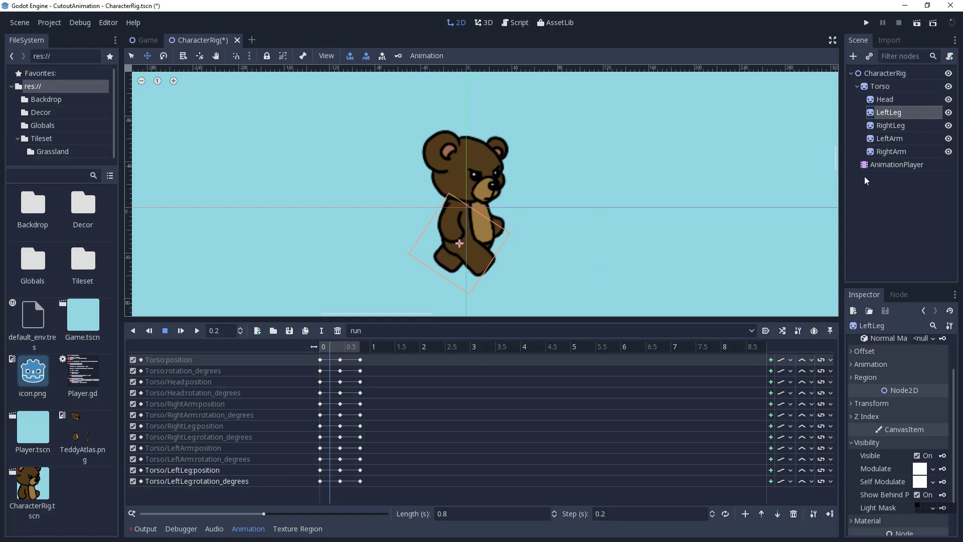
- Rotate the left arm into a running swing and shift it slightly right
click(899, 137)
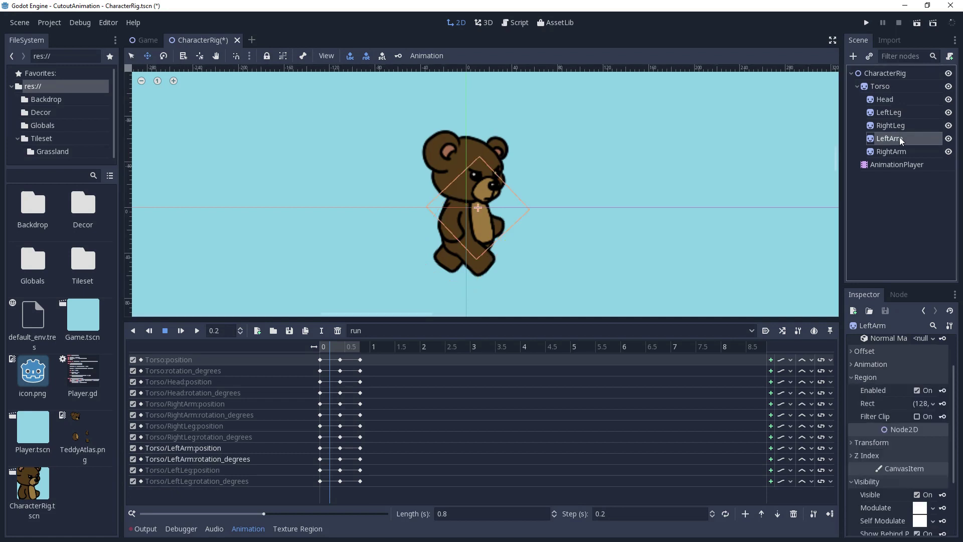
drag(759, 184, 708, 107)
key(w)
drag(636, 182, 639, 185)
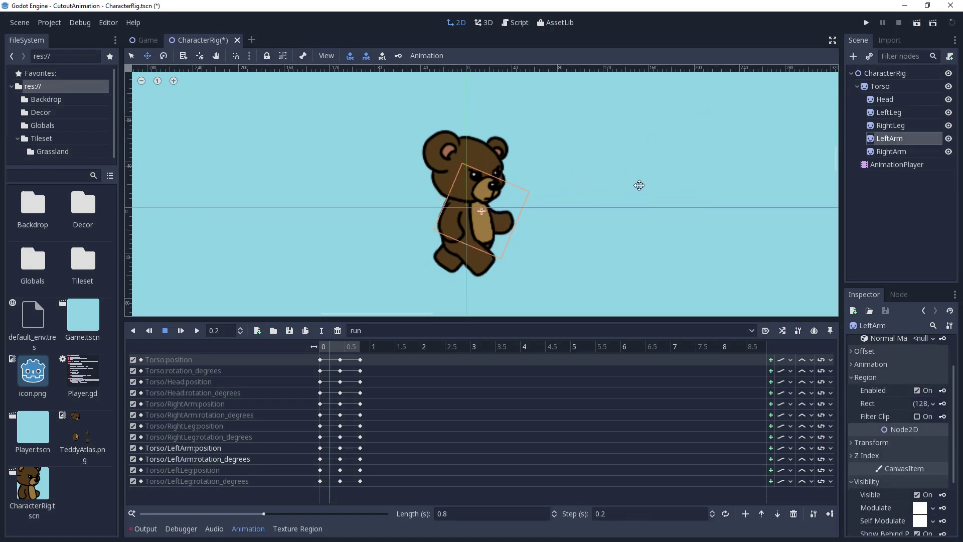
- Rotate the right arm forward and move it down-left into the opposite swing
click(891, 152)
key(e)
drag(612, 198, 585, 295)
key(w)
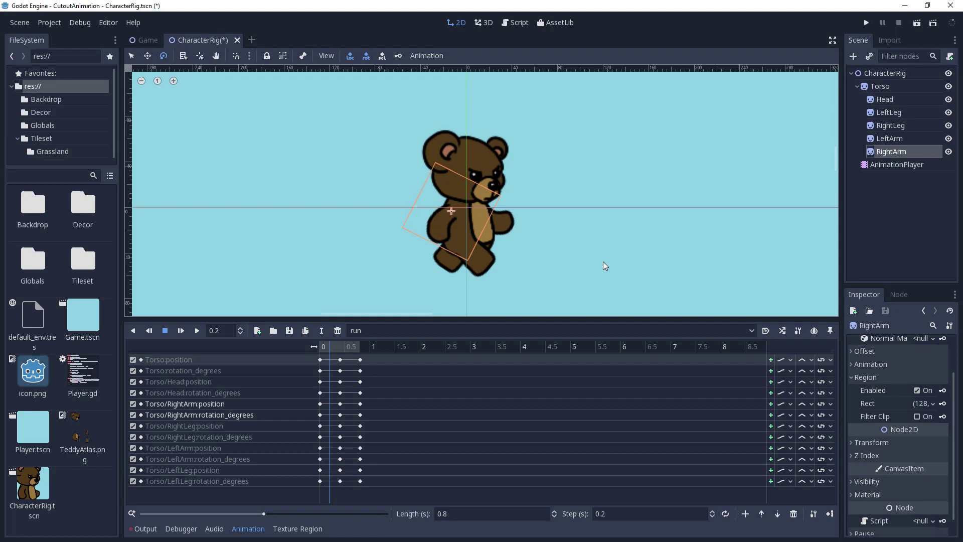
drag(603, 262, 567, 339)
key(w)
drag(580, 294, 577, 293)
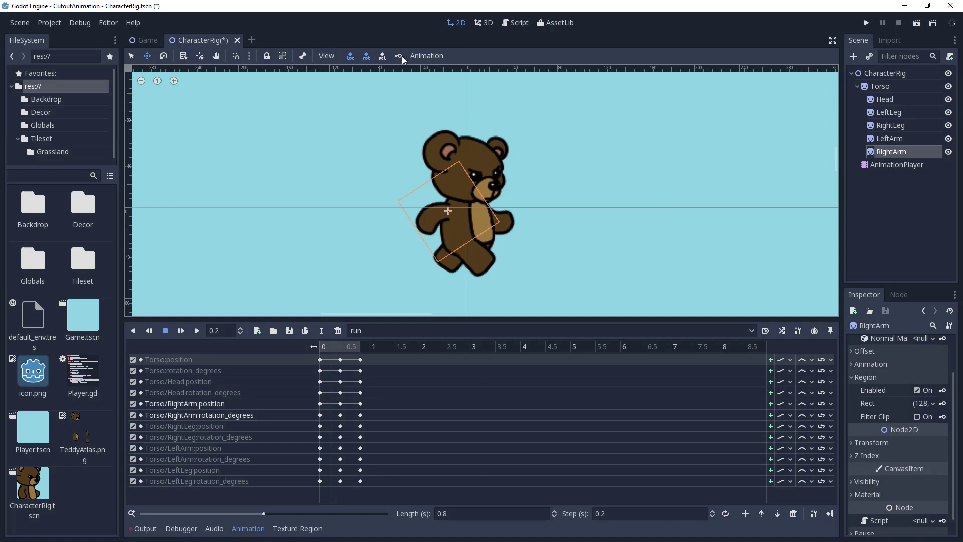
- Key the four limbs' pose at 0.2 s, then reposition the right and left legs for the opposite stride
shift+click(890, 112)
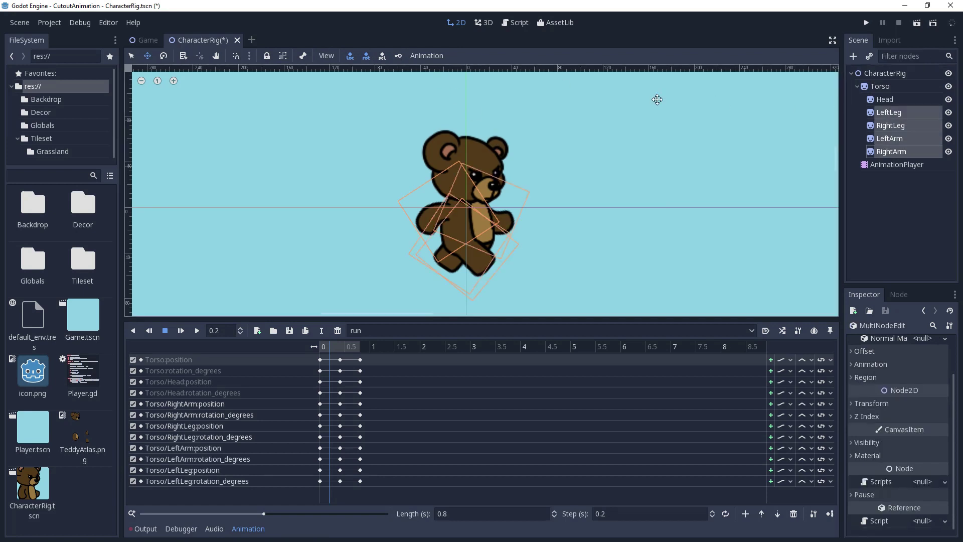
click(401, 58)
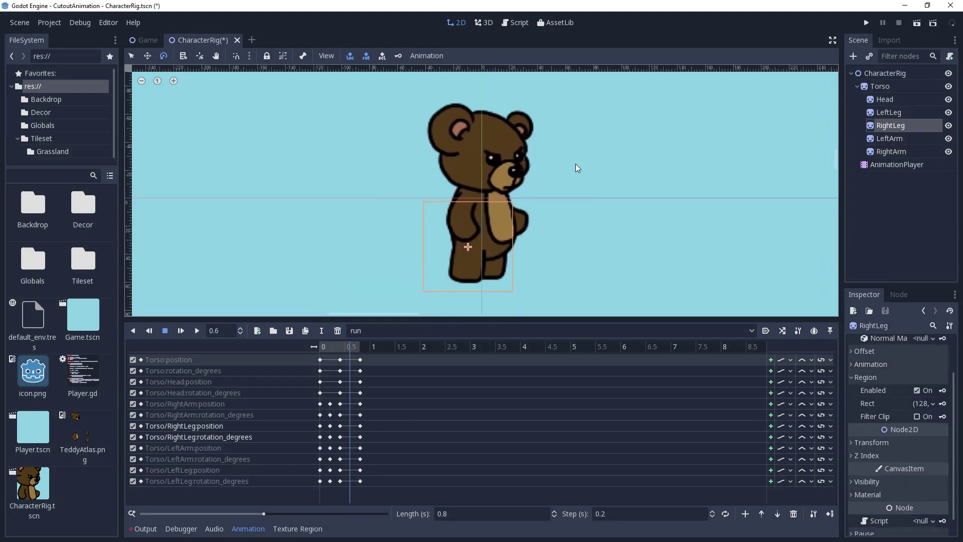
drag(567, 263, 565, 258)
click(891, 113)
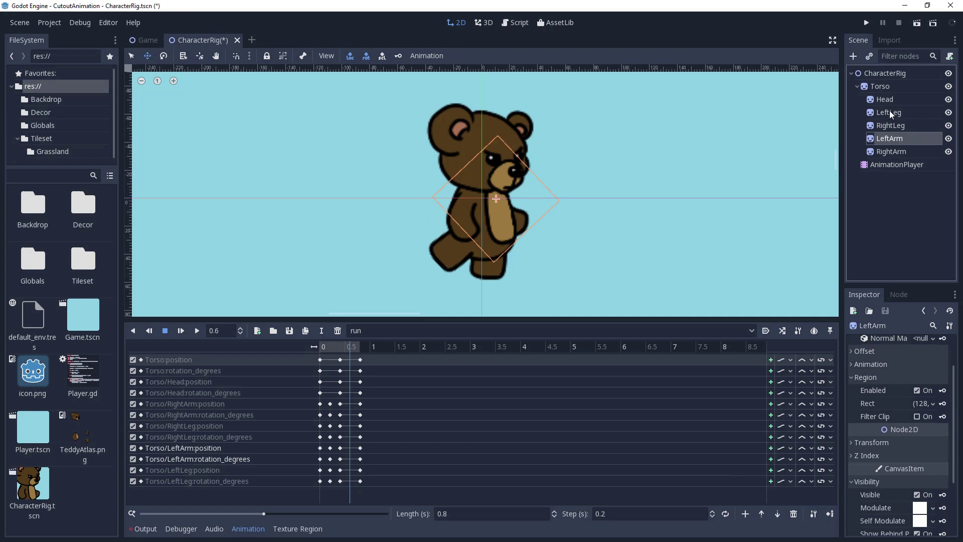
drag(672, 180, 557, 193)
- Move the left and right arms into the opposite stride pose
click(889, 139)
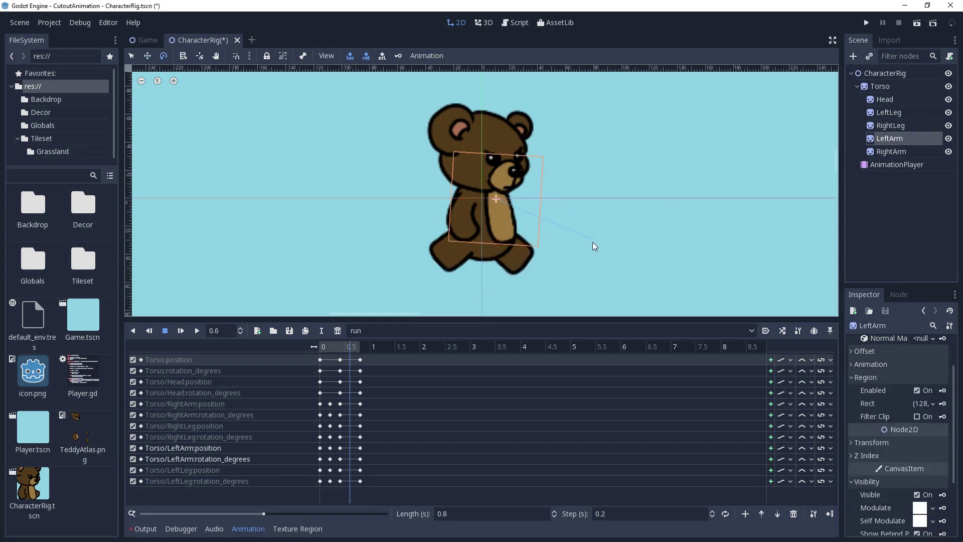
drag(591, 243, 594, 193)
click(891, 151)
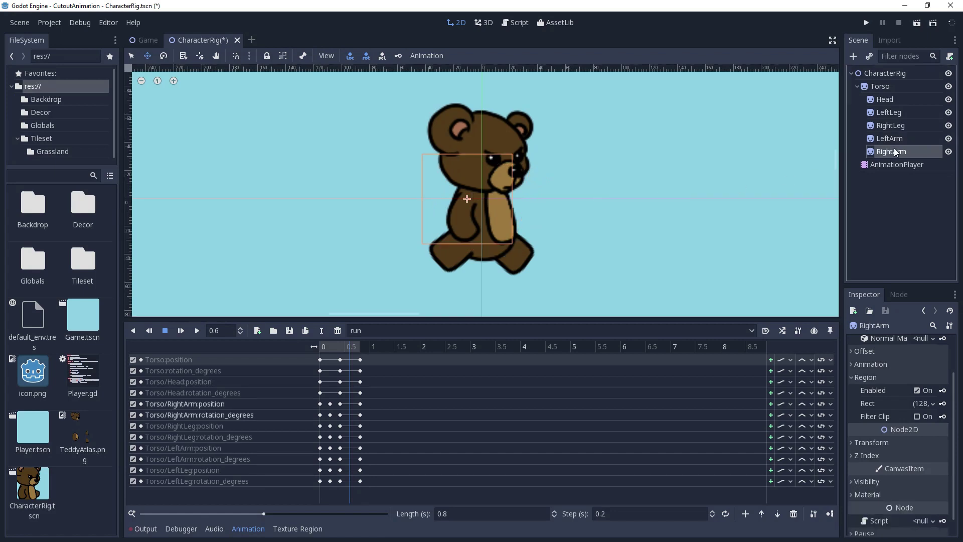
drag(629, 122, 588, 220)
- Reselect all four limbs and key their new pose at 0.6 s
click(890, 126)
click(888, 112)
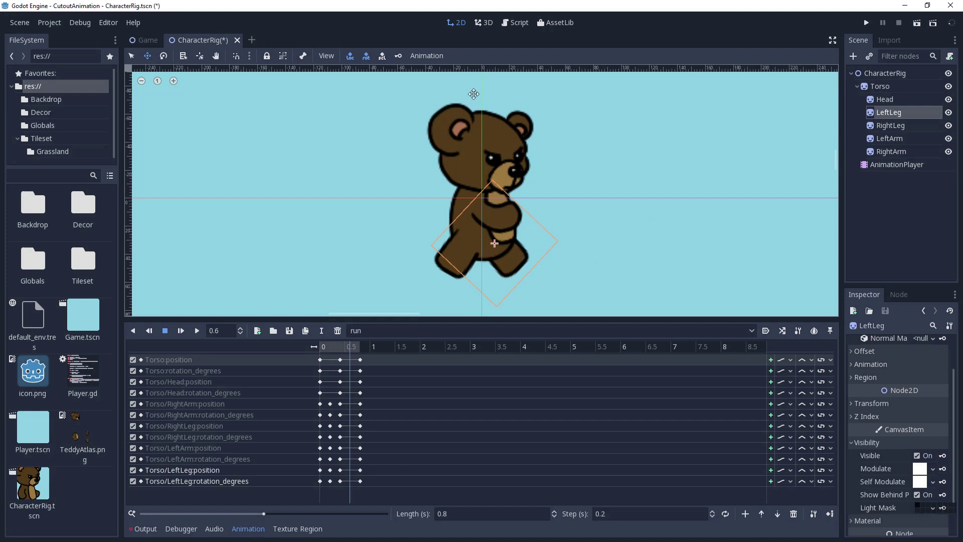
shift+click(895, 152)
click(398, 56)
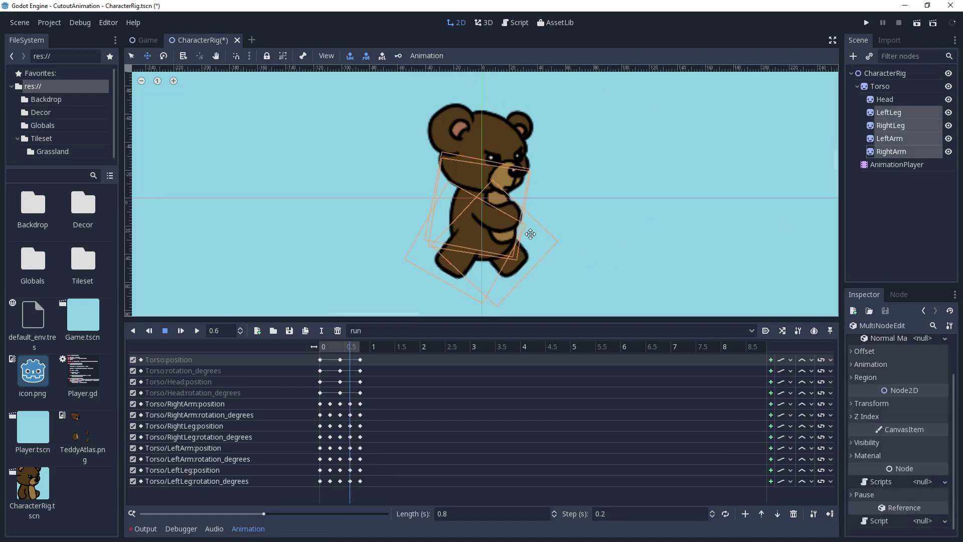
- Turn on looping for the run animation, preview it, and select the Torso
click(725, 514)
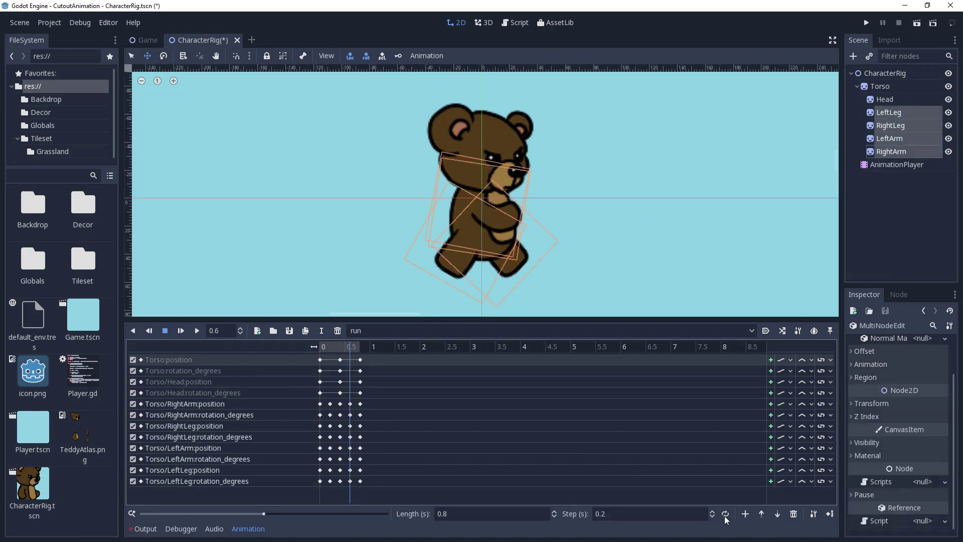
click(189, 335)
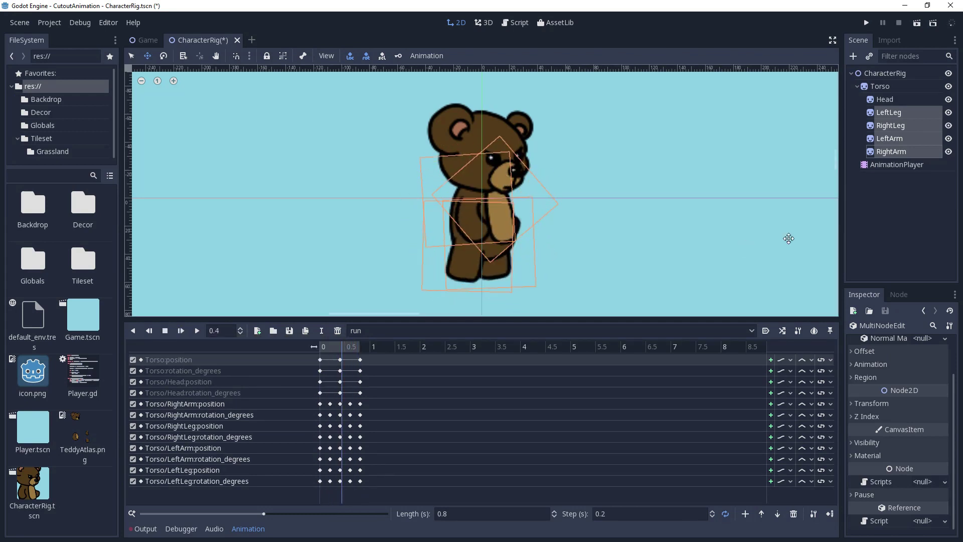
click(880, 86)
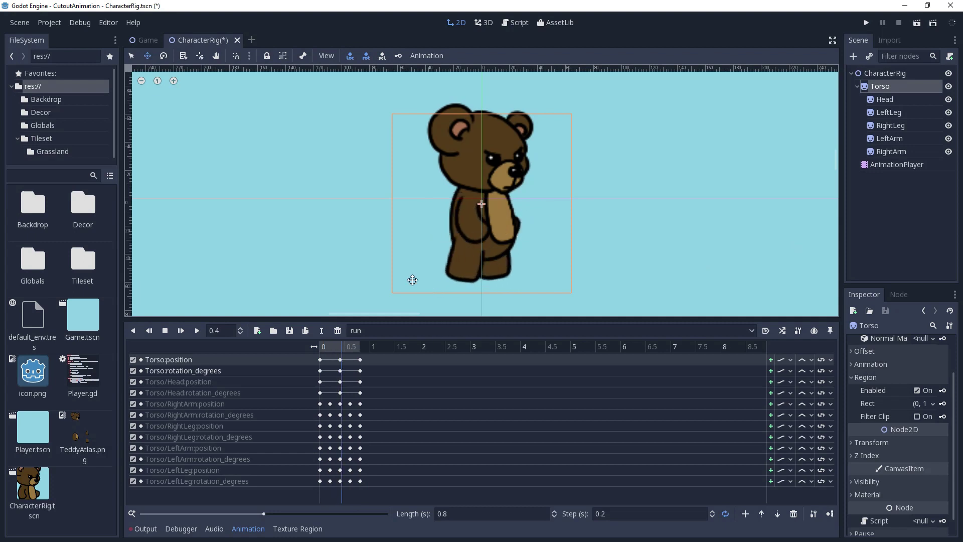
click(166, 332)
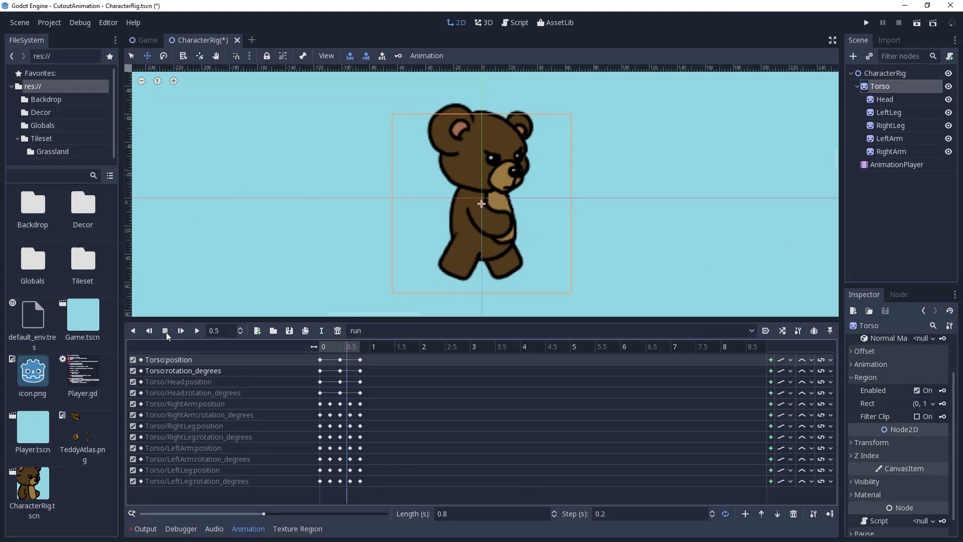
- Raise the torso slightly at 0.2 s and duplicate its 0.2 s keys to 0.6 s
click(330, 347)
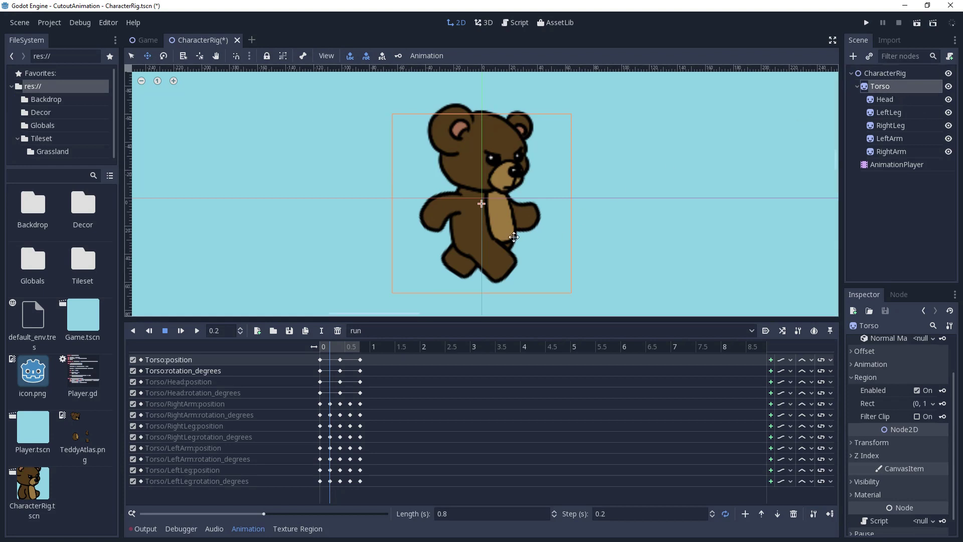
drag(499, 237, 498, 196)
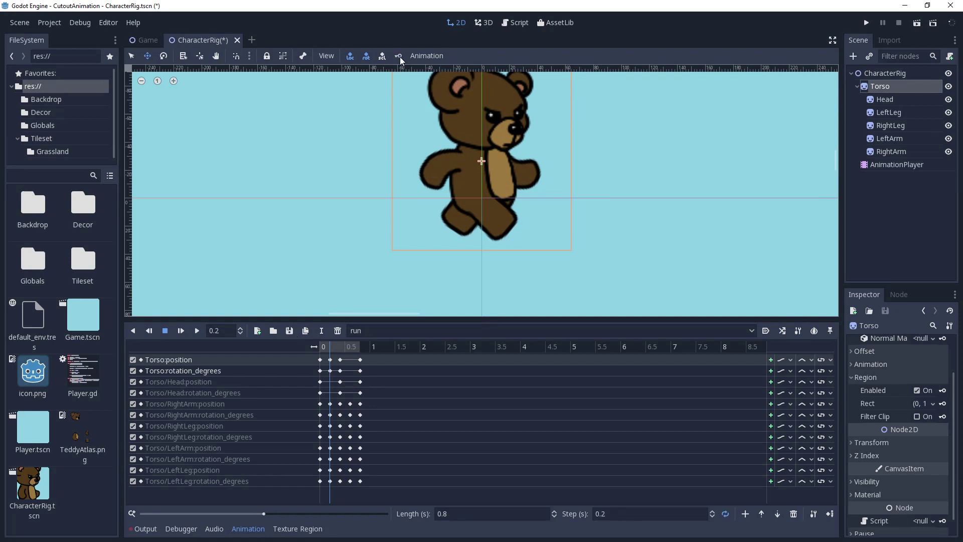
click(352, 346)
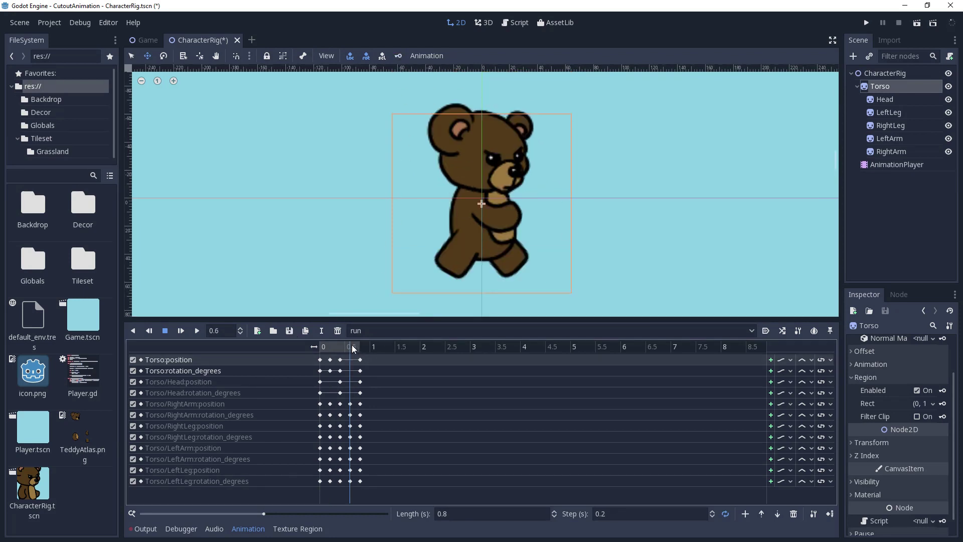
shift+click(330, 370)
right_click(330, 370)
click(338, 375)
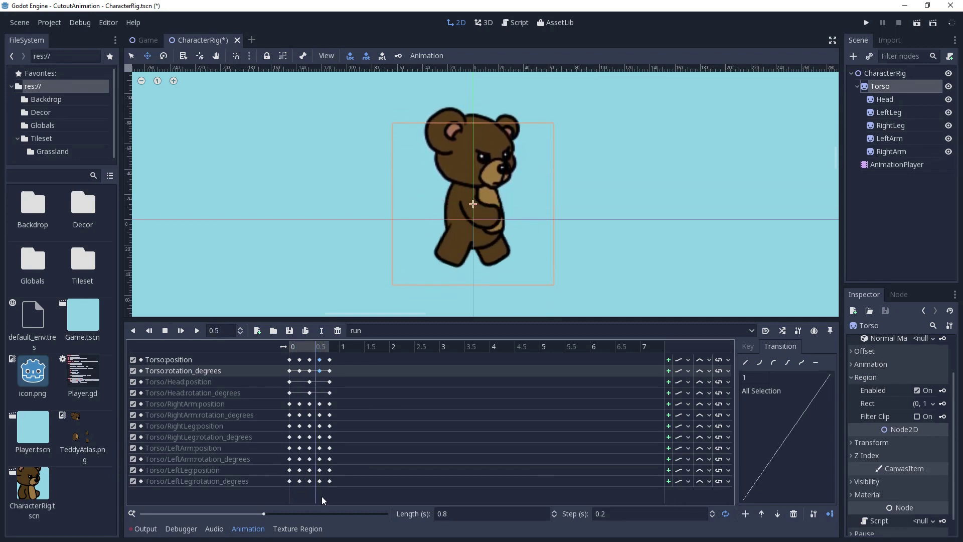
- Give all run keyframes an ease in-out transition of -1.2, then select both arms' keyframes
drag(324, 500, 270, 353)
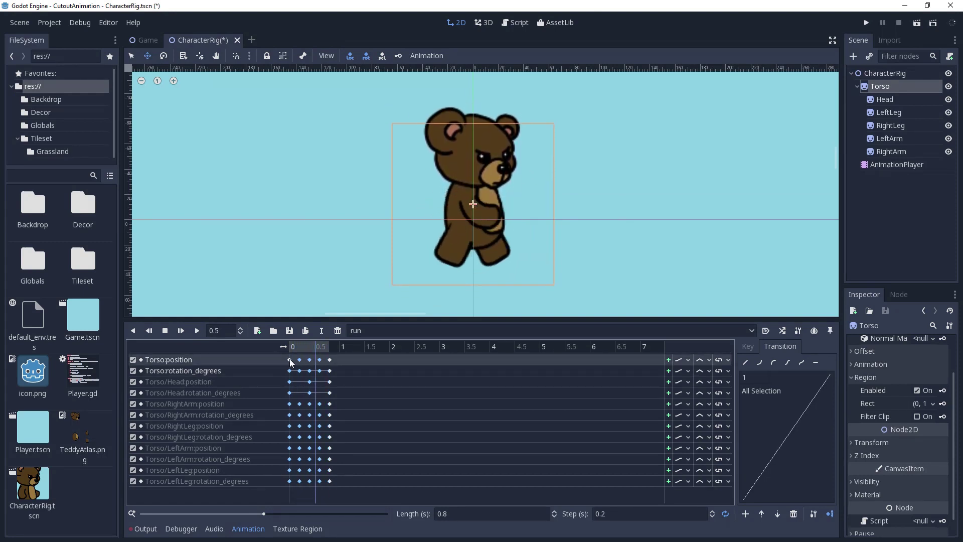
click(788, 362)
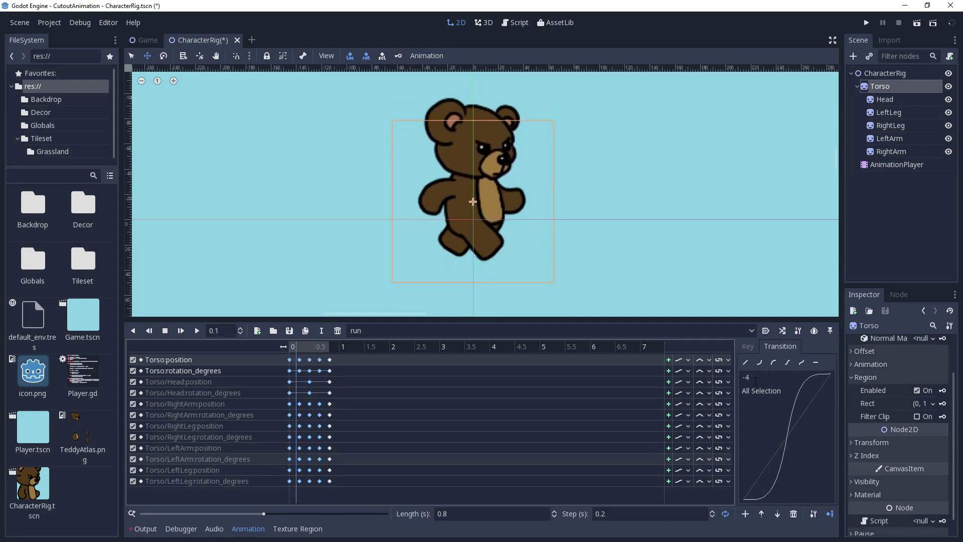
click(748, 377)
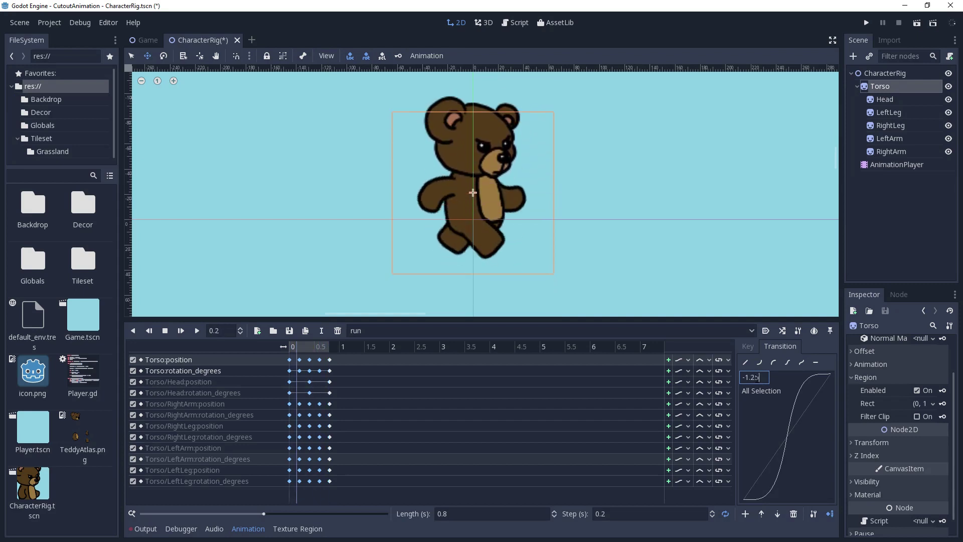
text(-1.2)
key(Return)
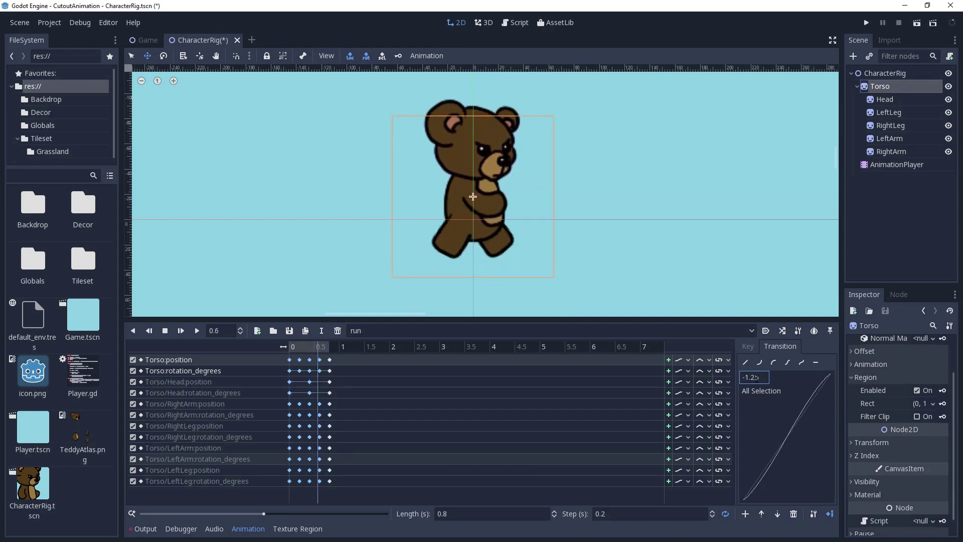
drag(345, 400, 279, 424)
drag(340, 448, 304, 451)
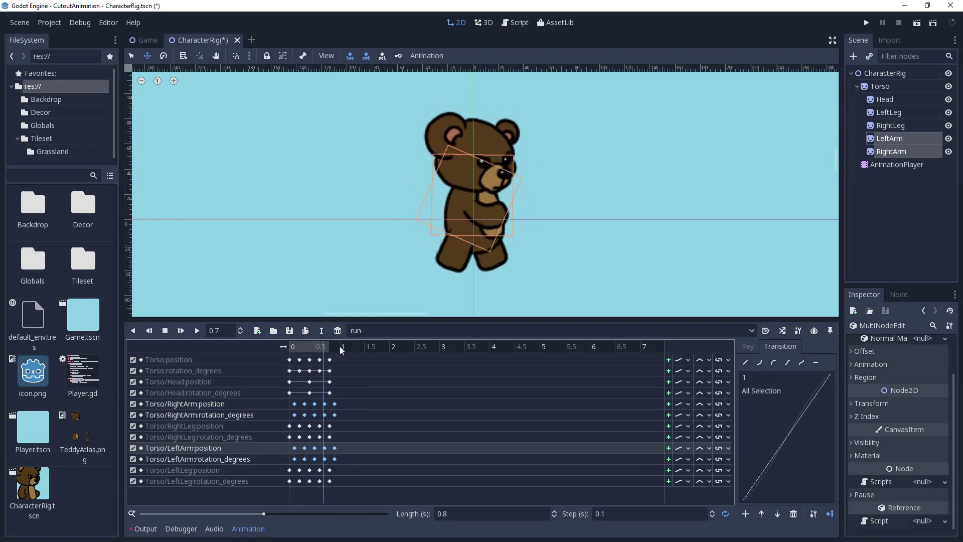
- Stop playback and scrub the playhead to 0.8 s and back to 0 s
click(166, 331)
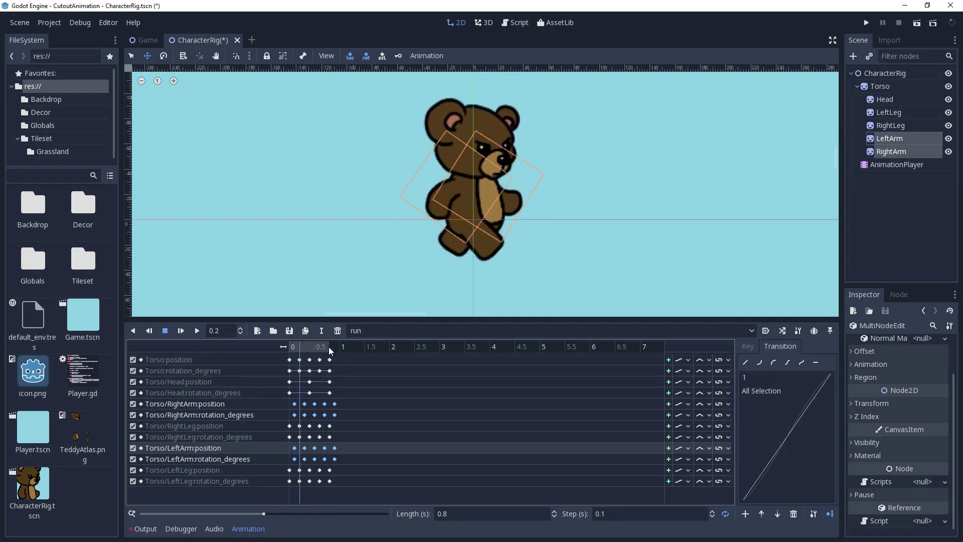
click(330, 350)
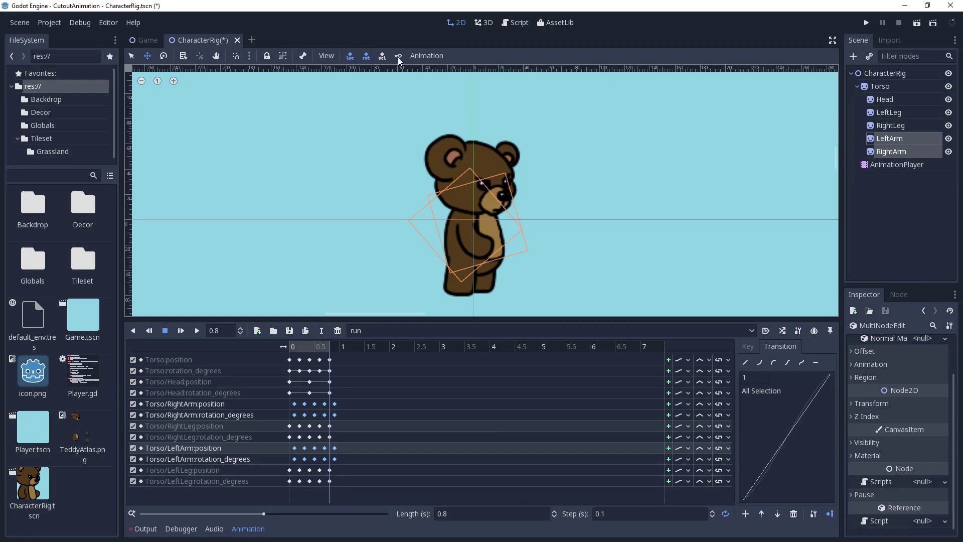
click(290, 350)
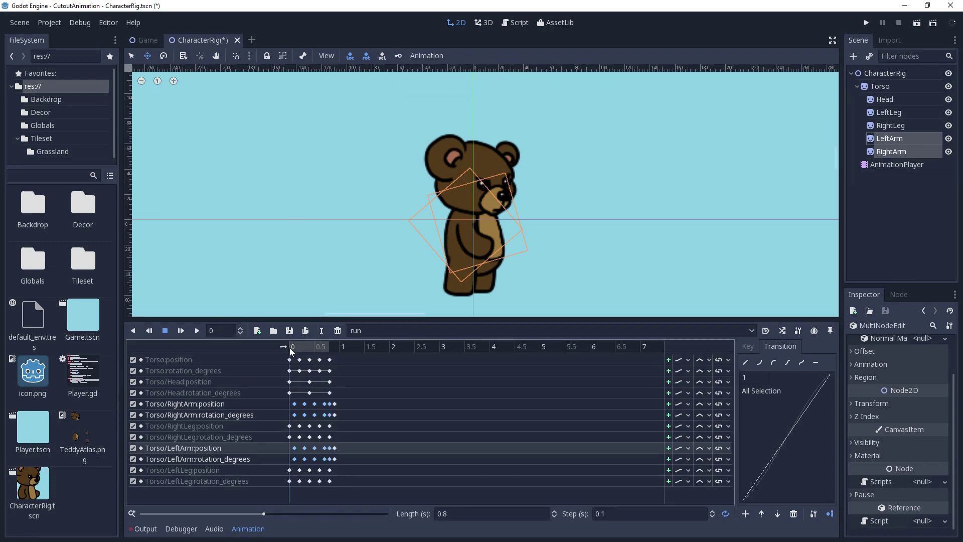
- Select the LeftArm rotation and RightArm position and rotation end keys and open their options
click(331, 459)
shift+click(331, 459)
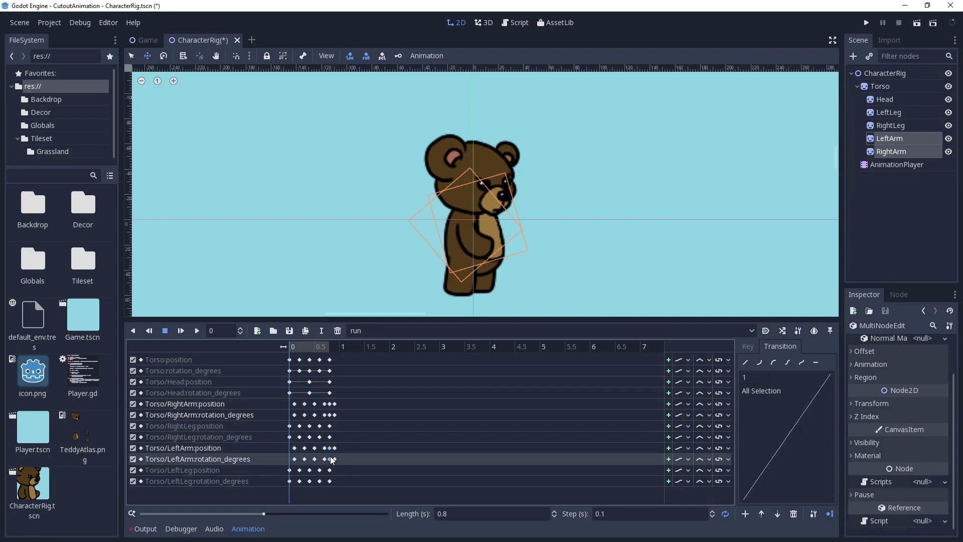
shift+click(330, 414)
shift+click(330, 403)
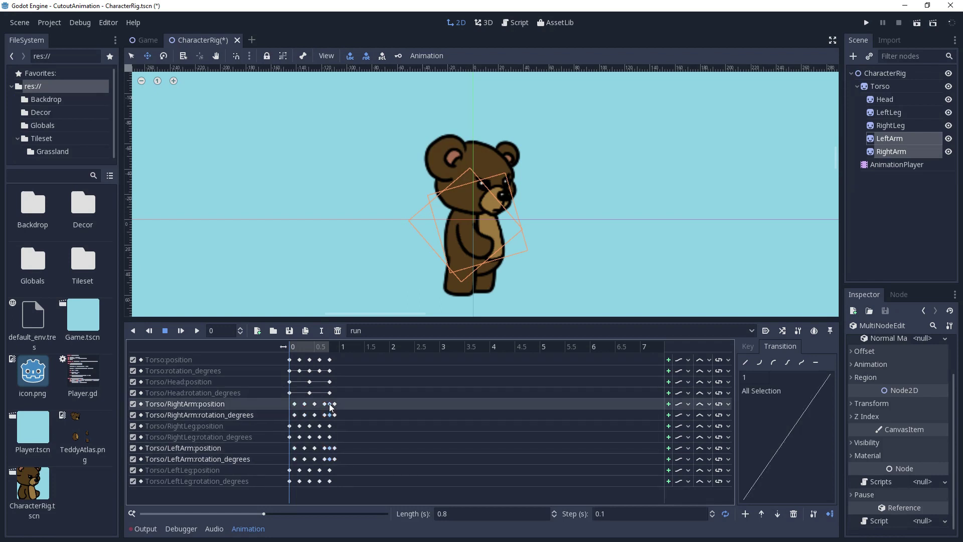
right_click(331, 421)
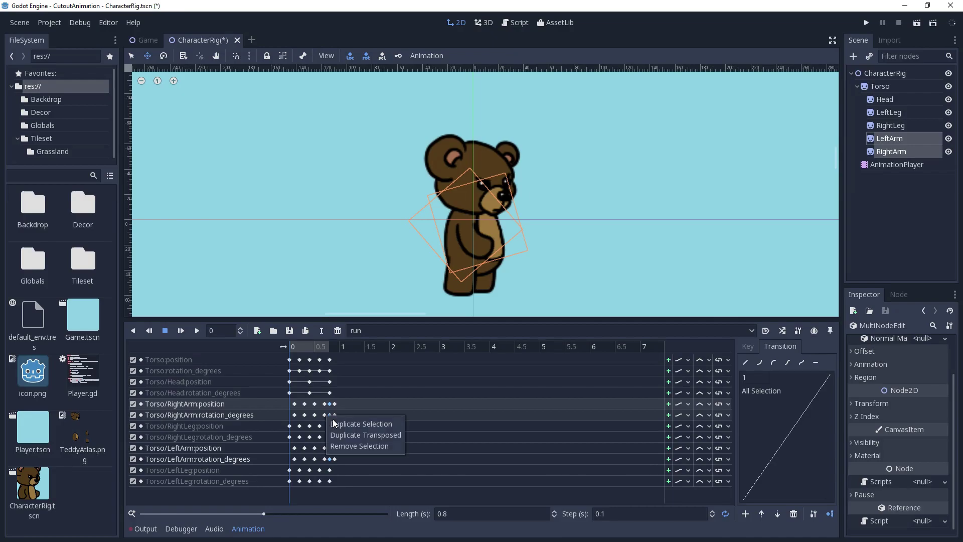